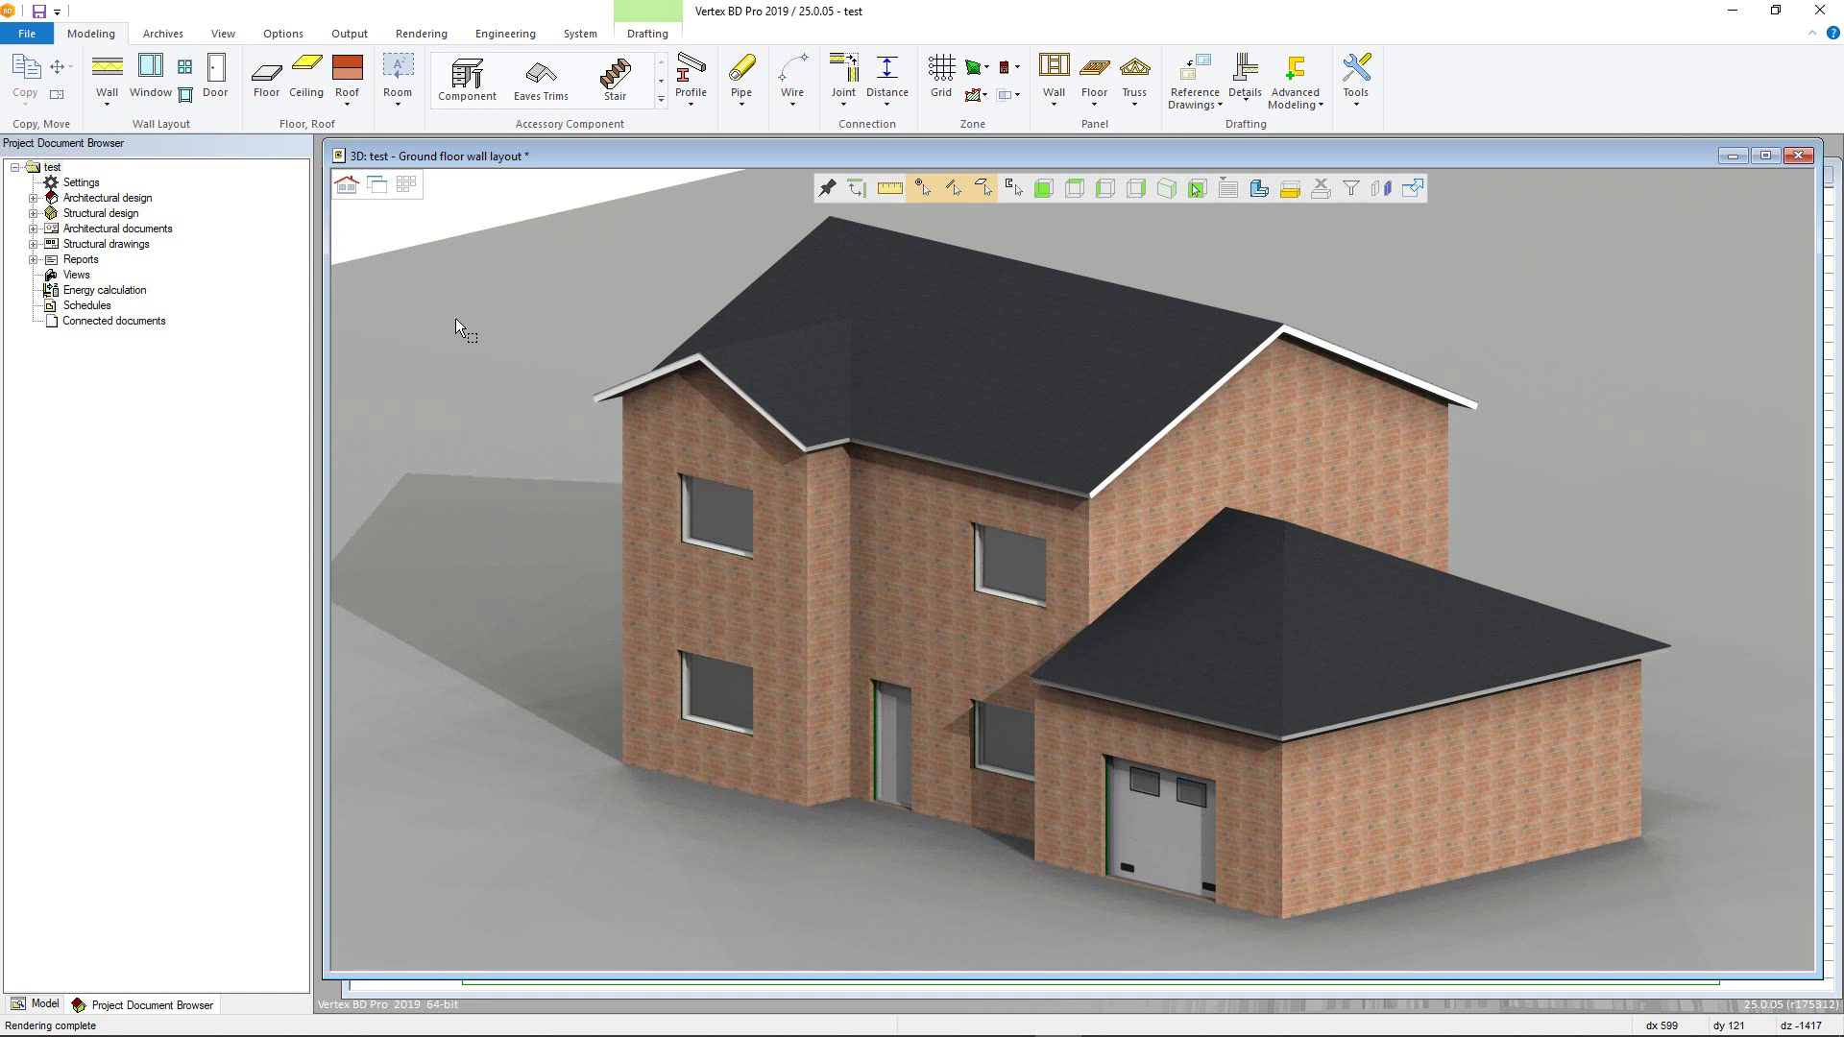
- Replace the exterior wall brick siding's rendering material across the whole model with BRICK 2, red, medium, editing by category
left_click(428, 36)
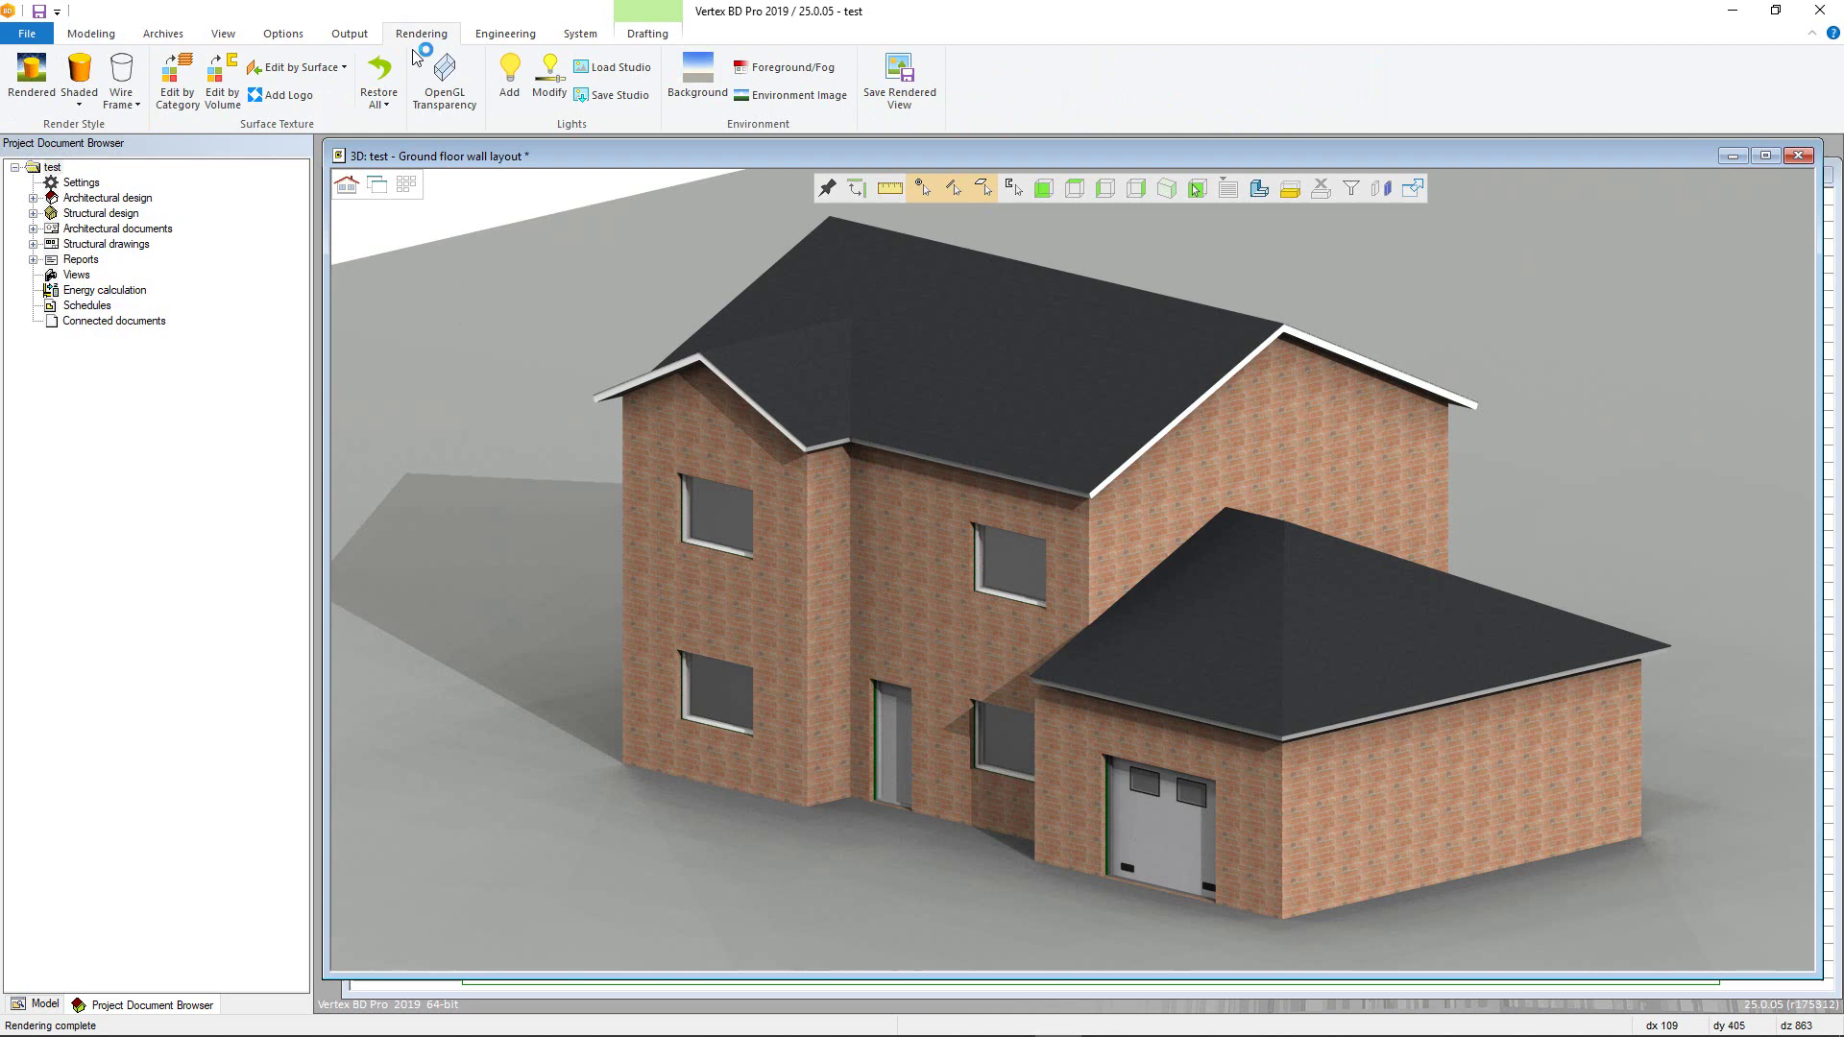
left_click(178, 79)
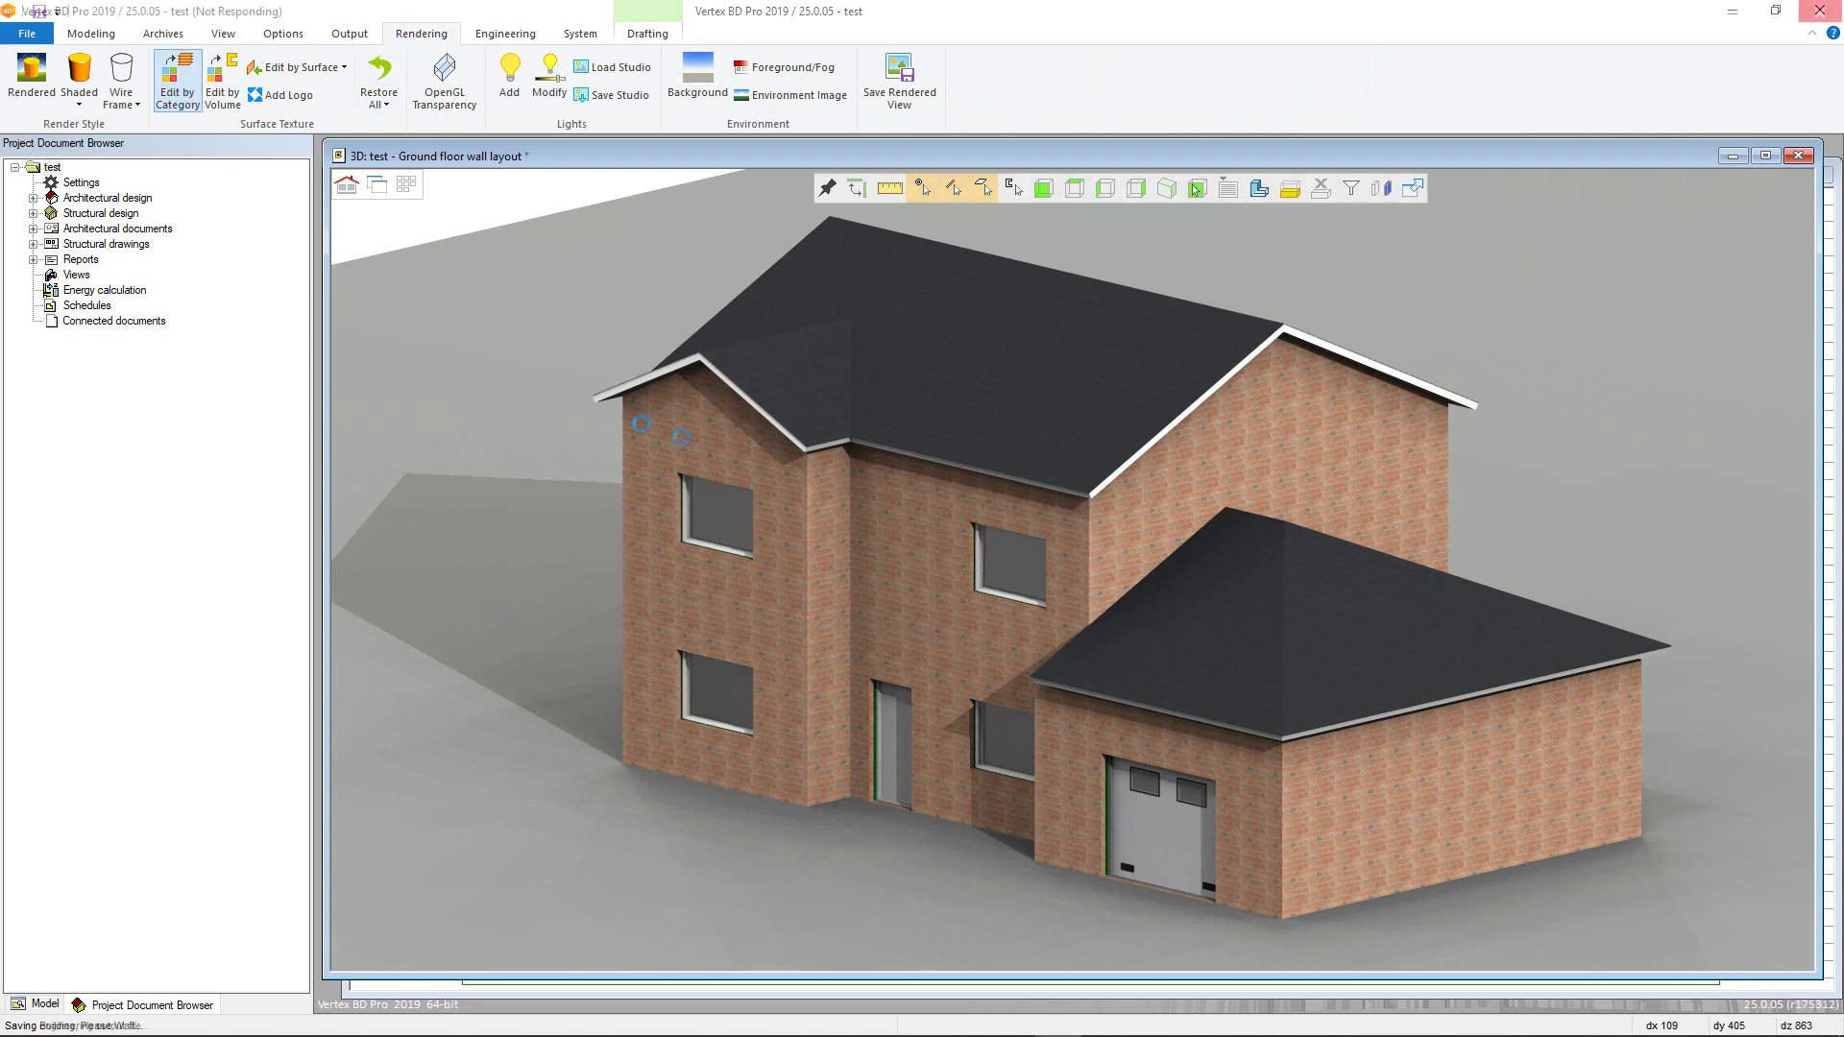
left_click(682, 434)
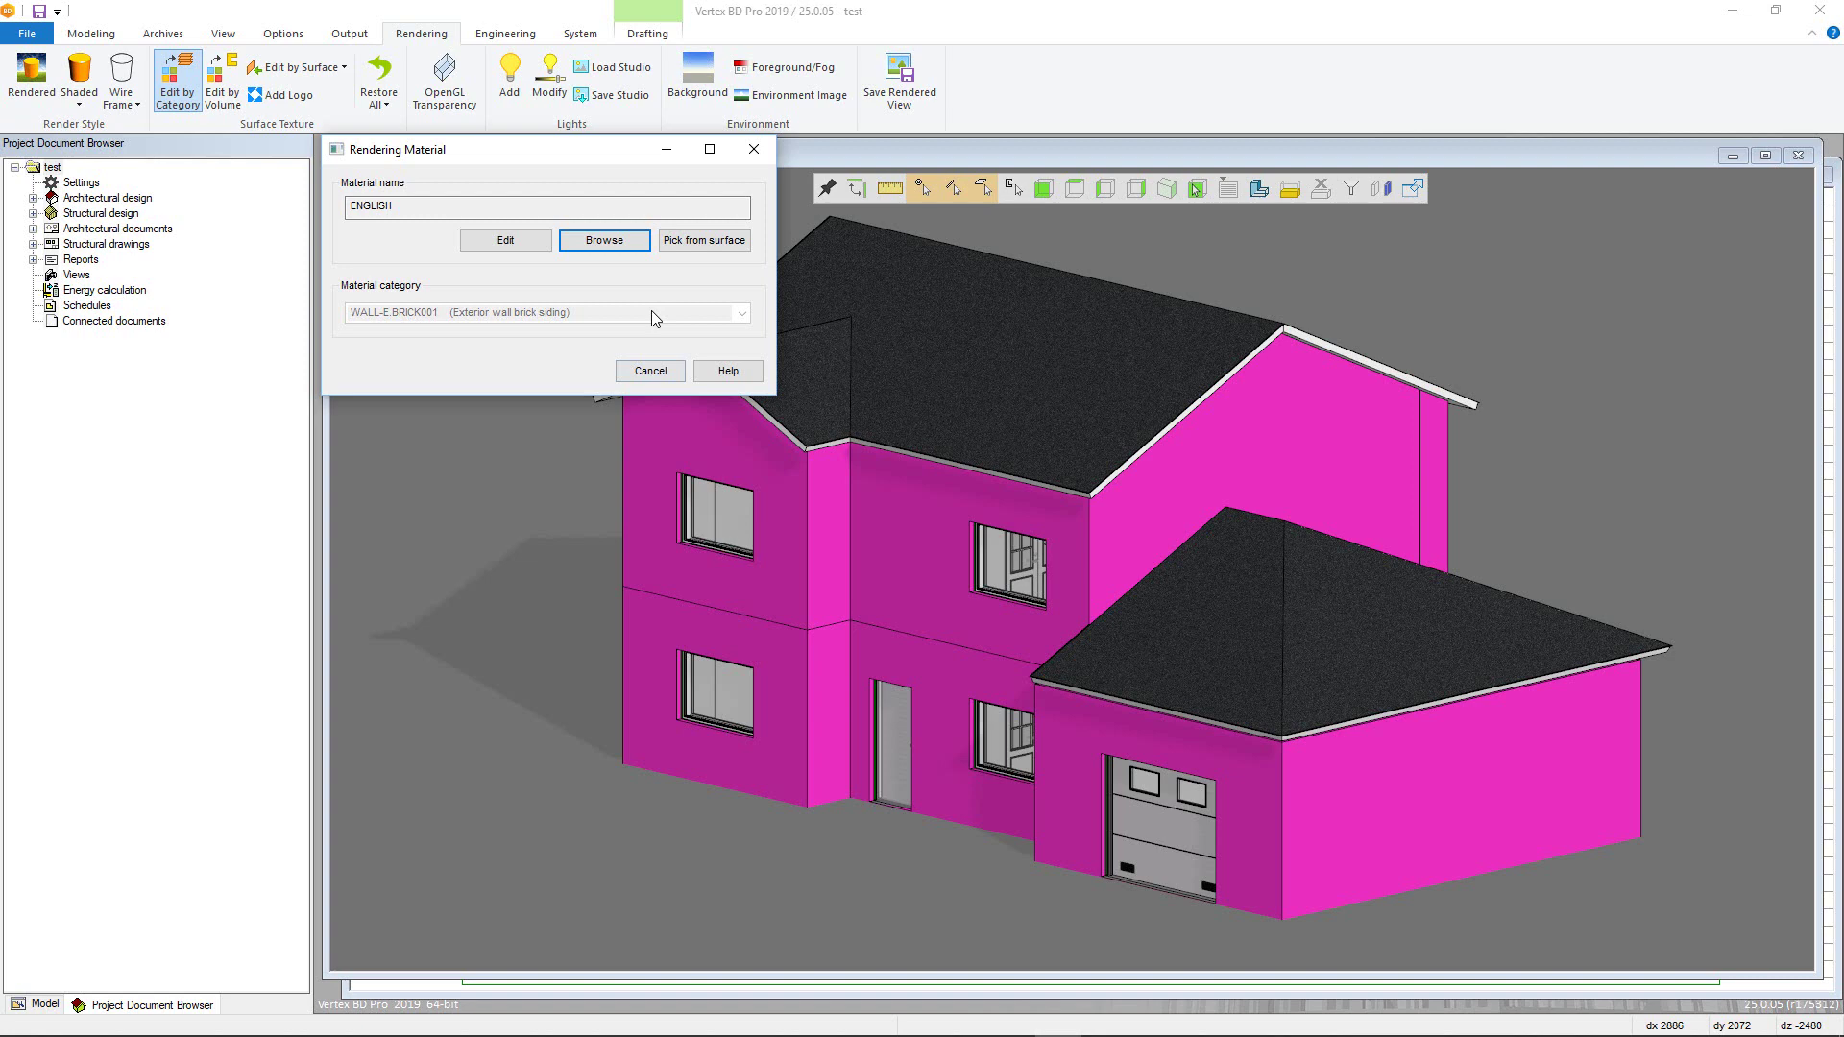
left_click(602, 242)
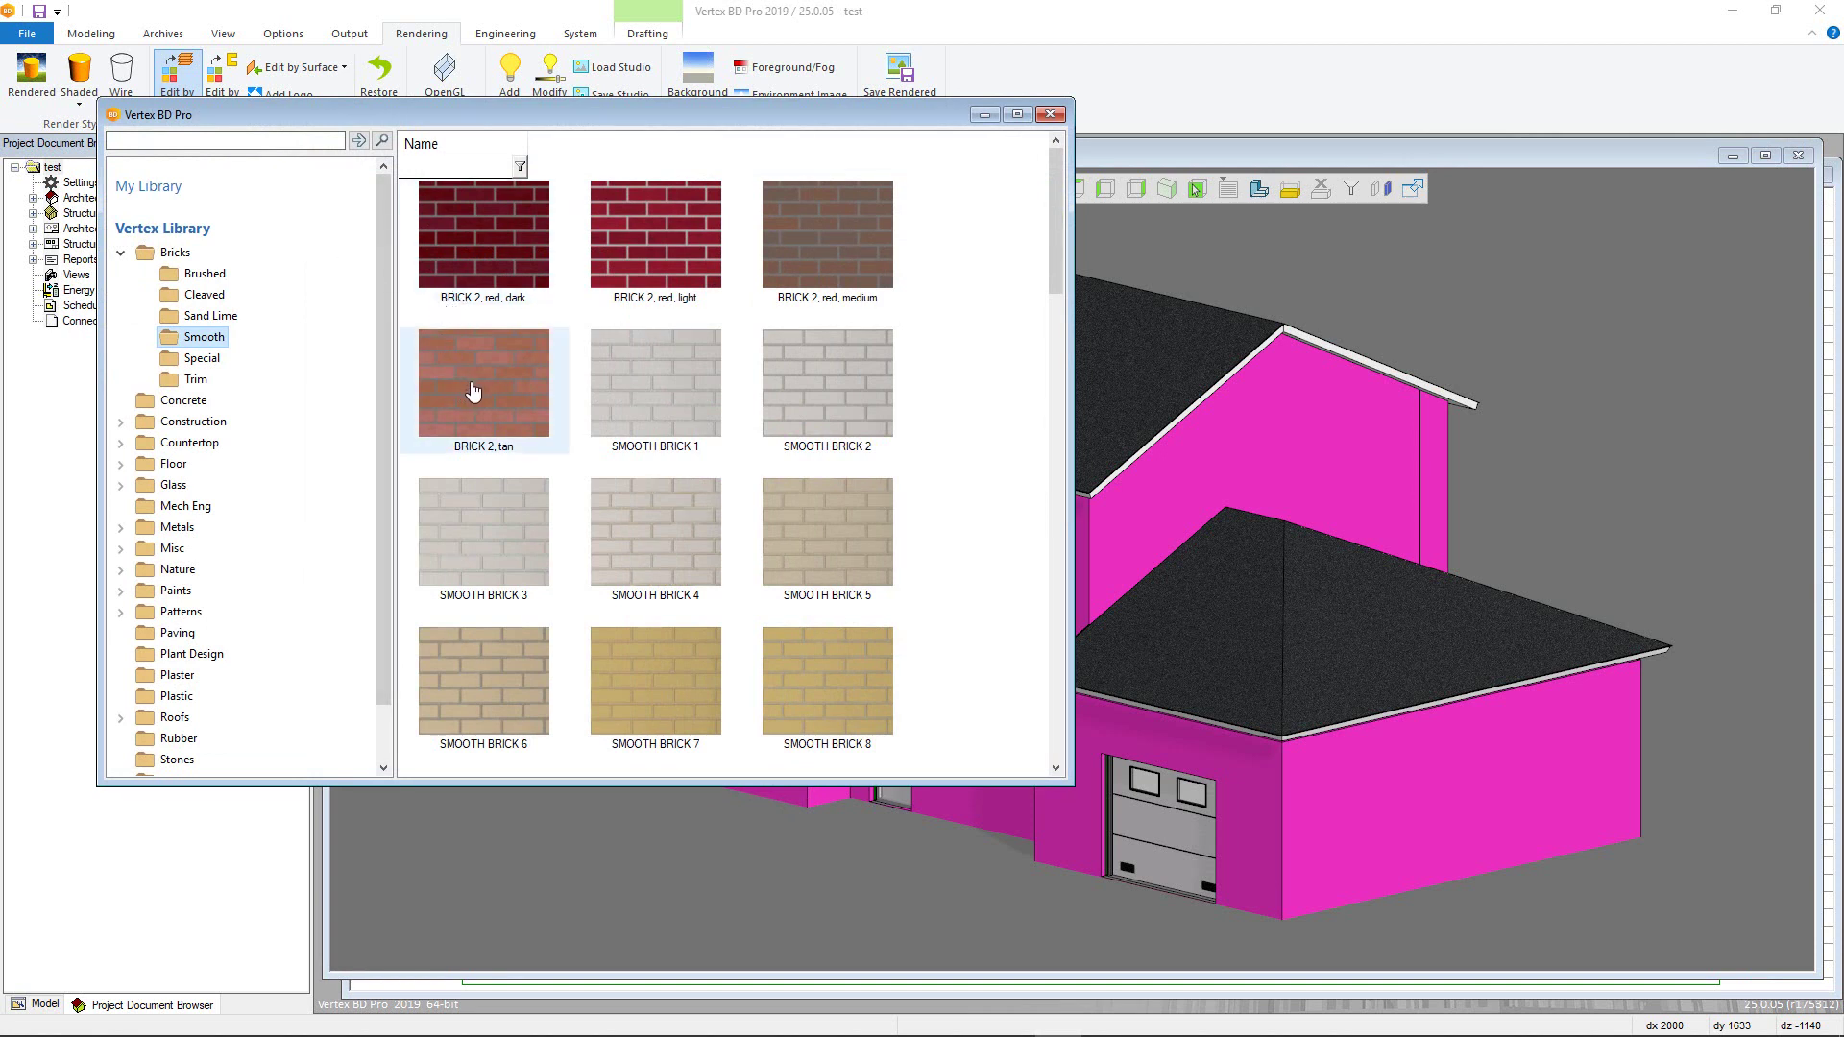
double_click(845, 251)
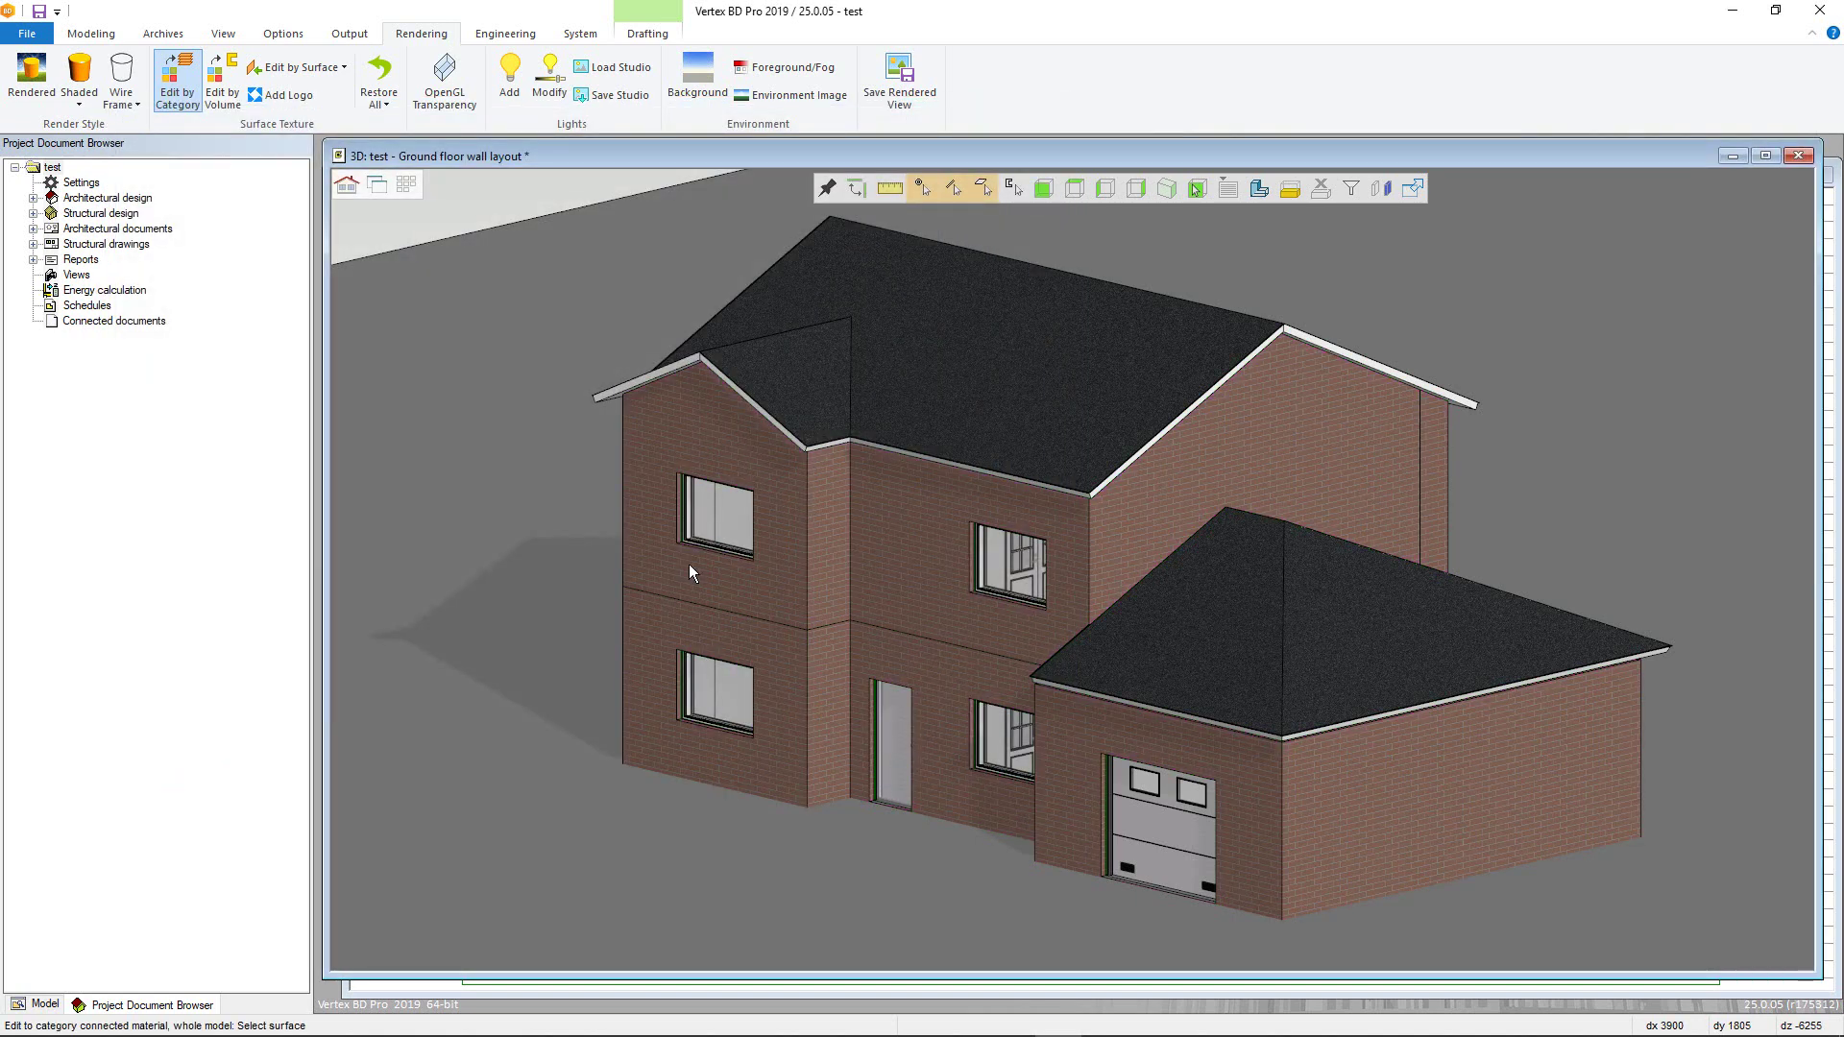
- Give the ground surface a plain light rendering material from the Misc library, editing by volume
left_click(222, 84)
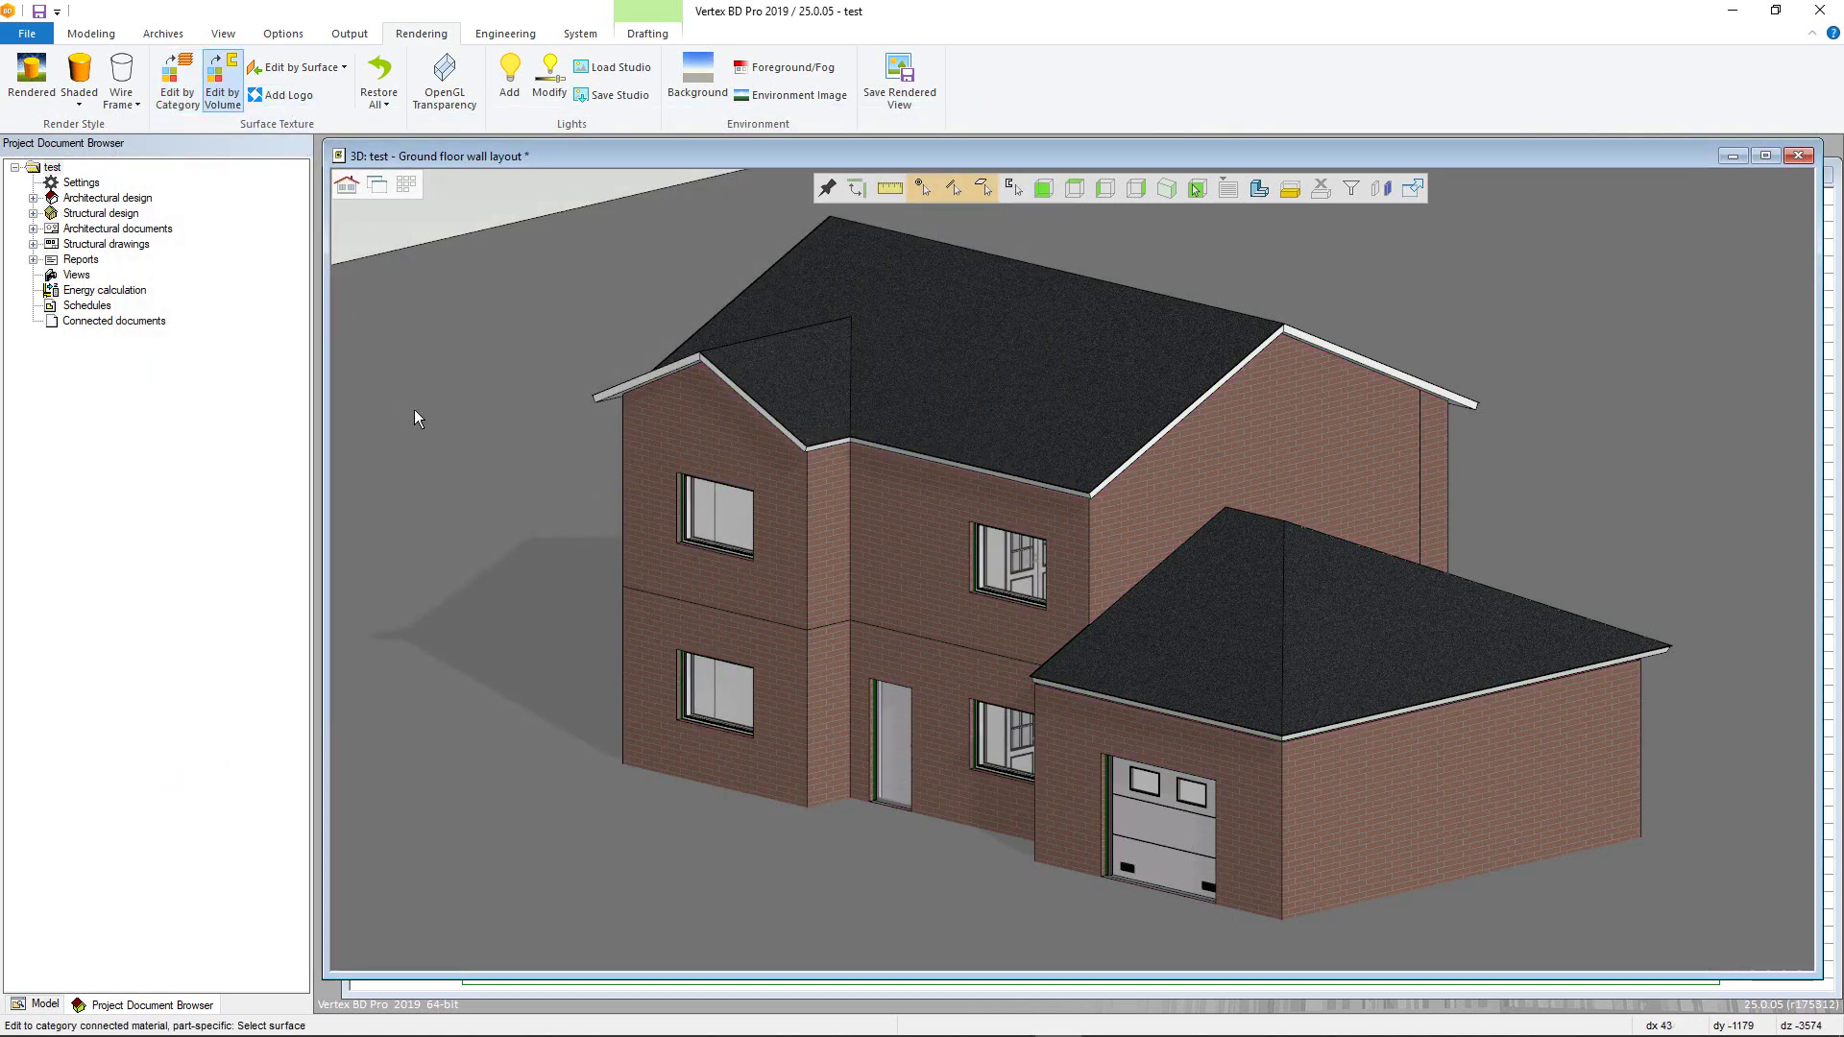
left_click(418, 415)
left_click(704, 239)
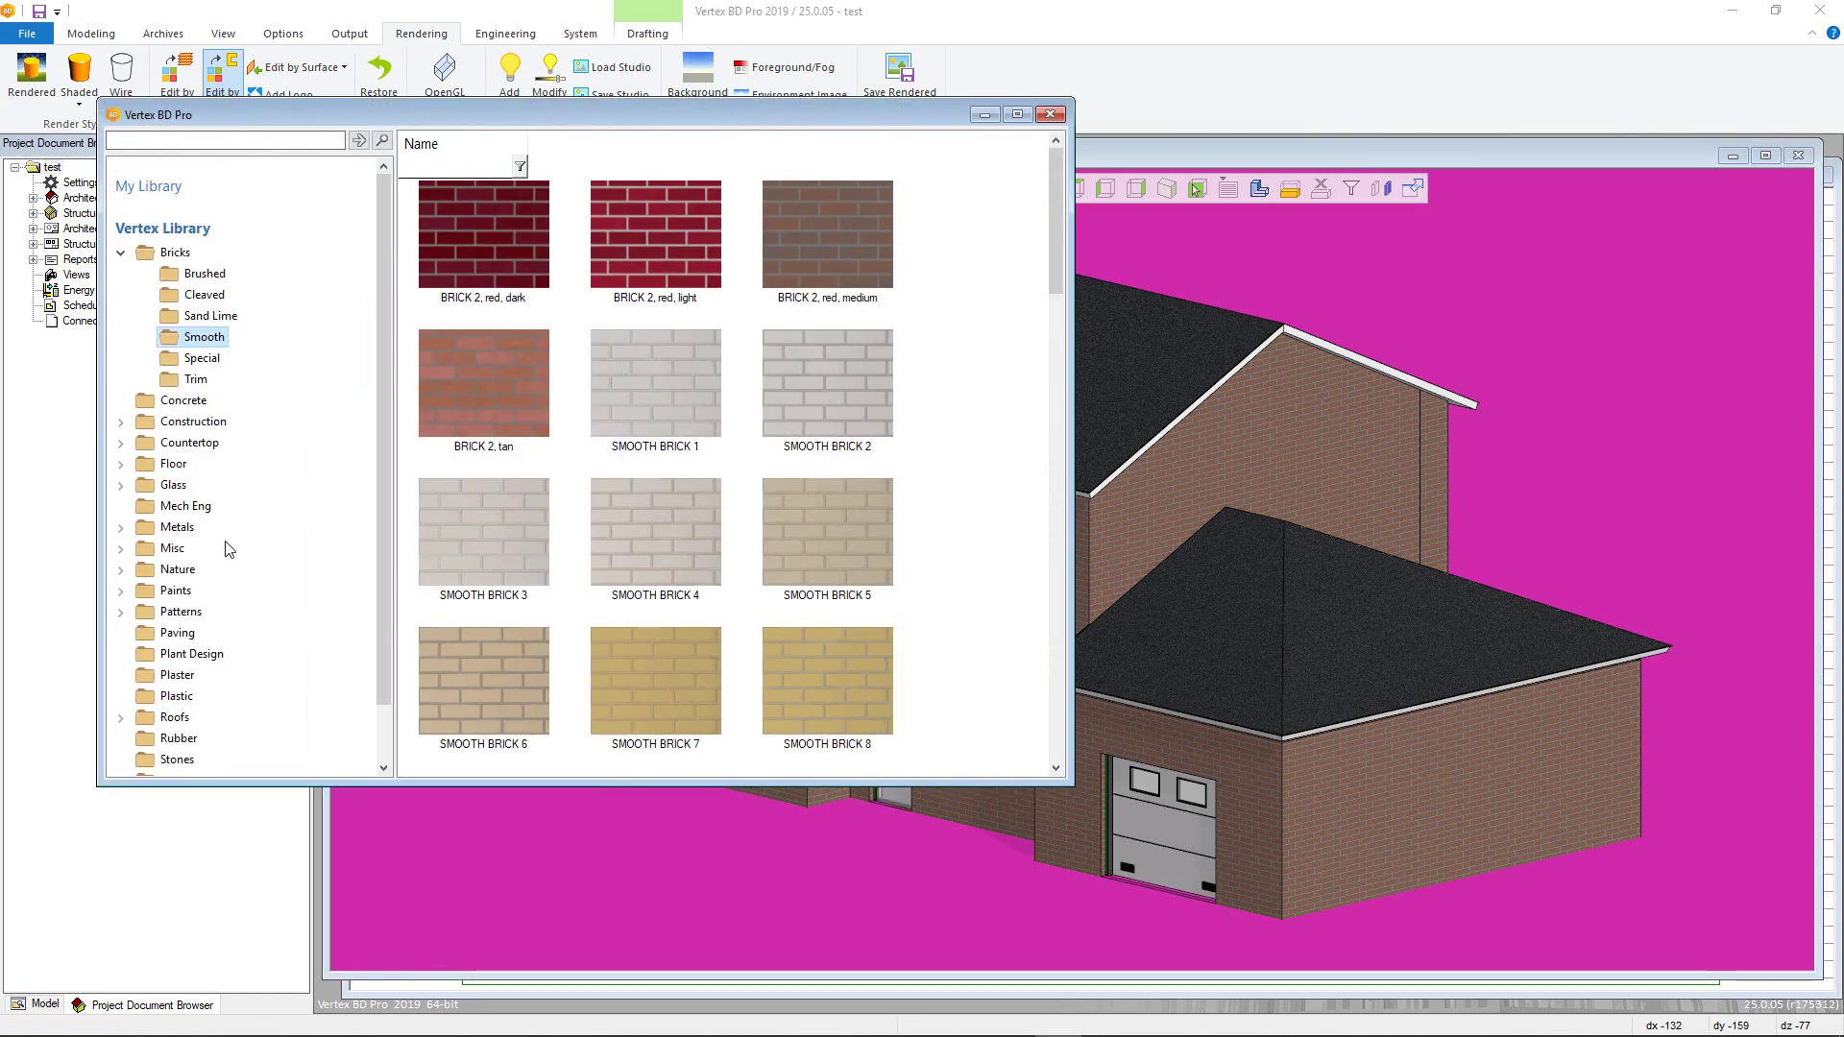
scroll(356, 412, "down", 1)
left_click(172, 485)
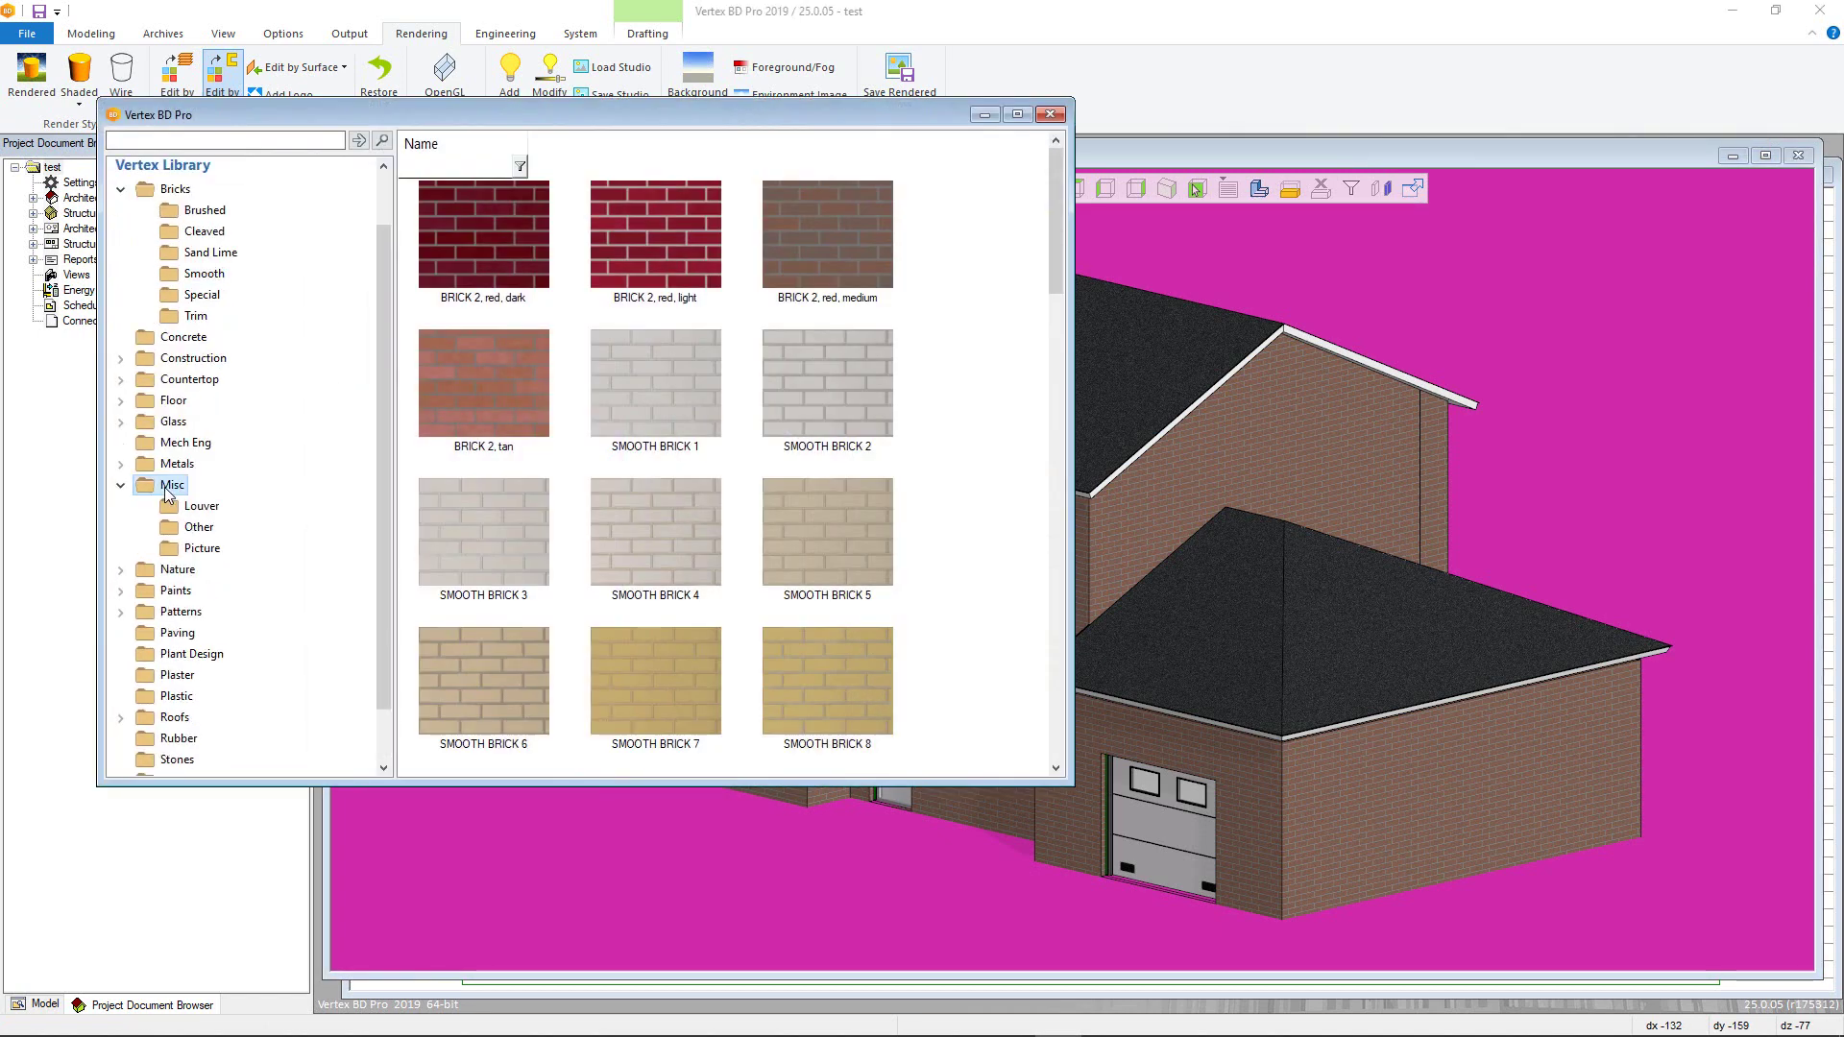
scroll(524, 519, "down", 6)
scroll(538, 518, "up", 4)
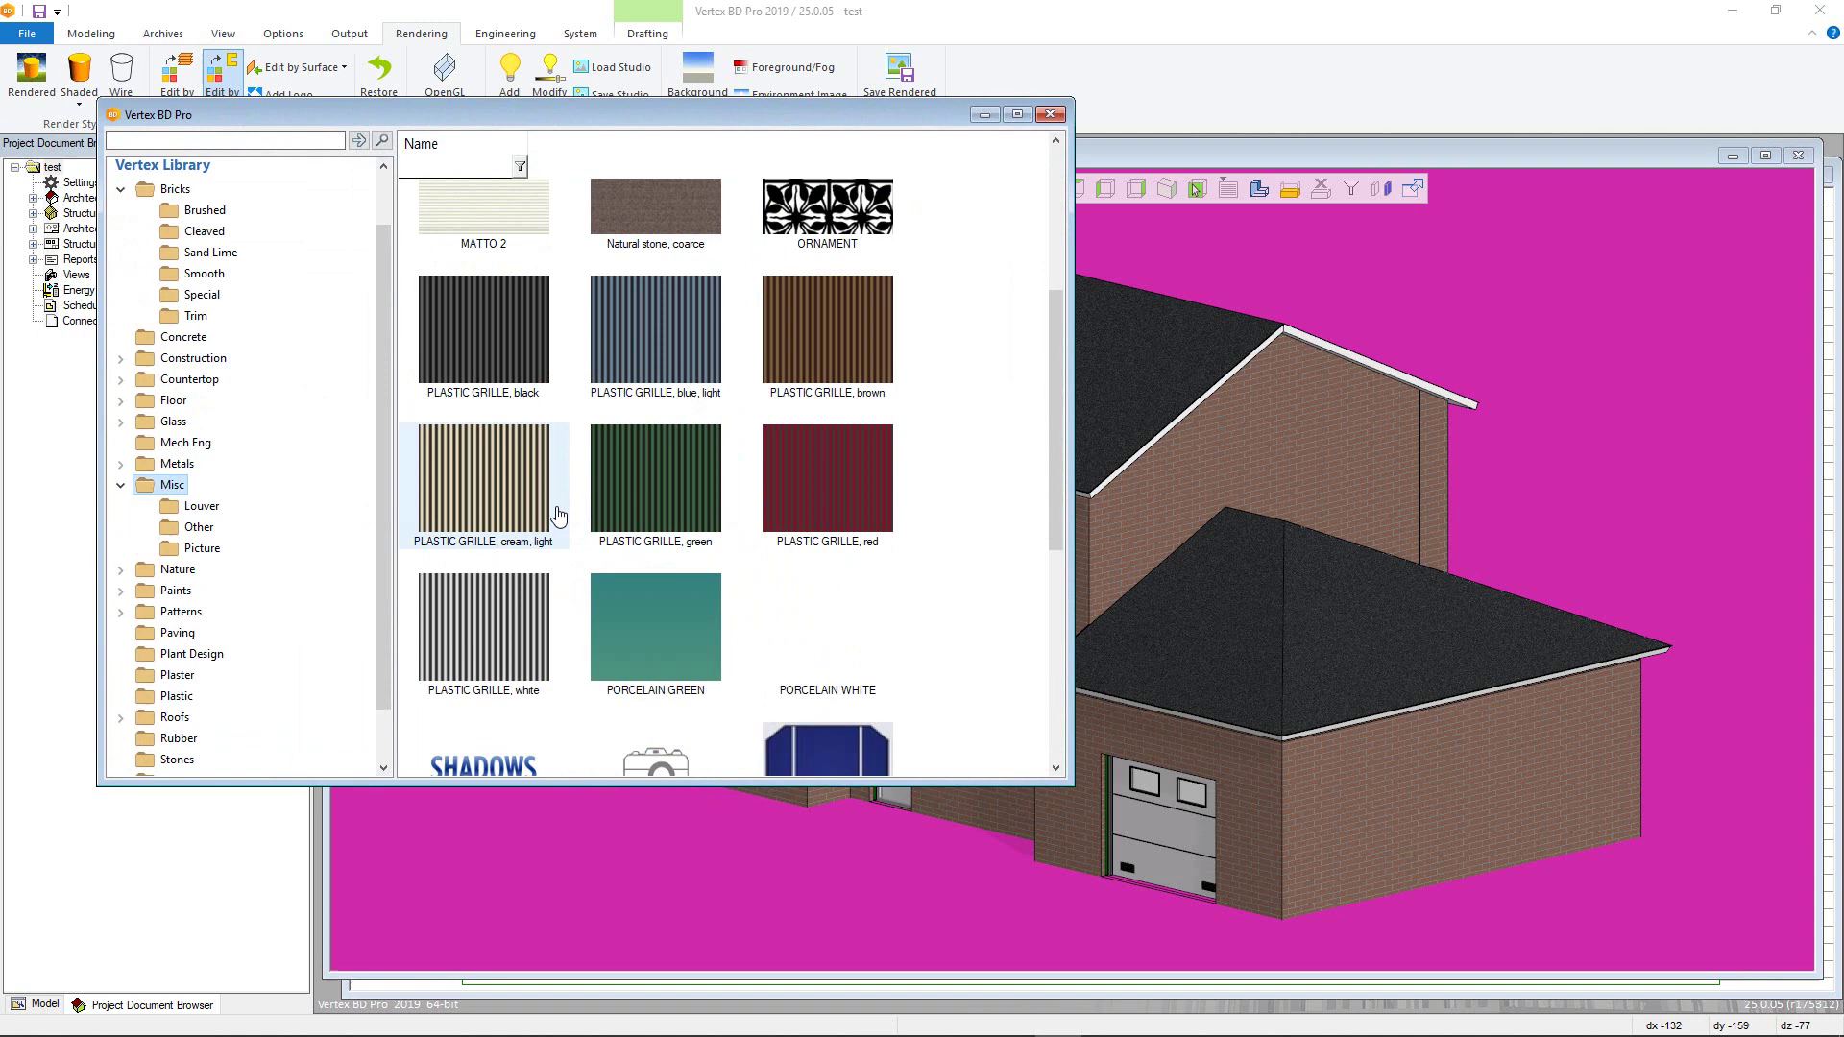
double_click(509, 669)
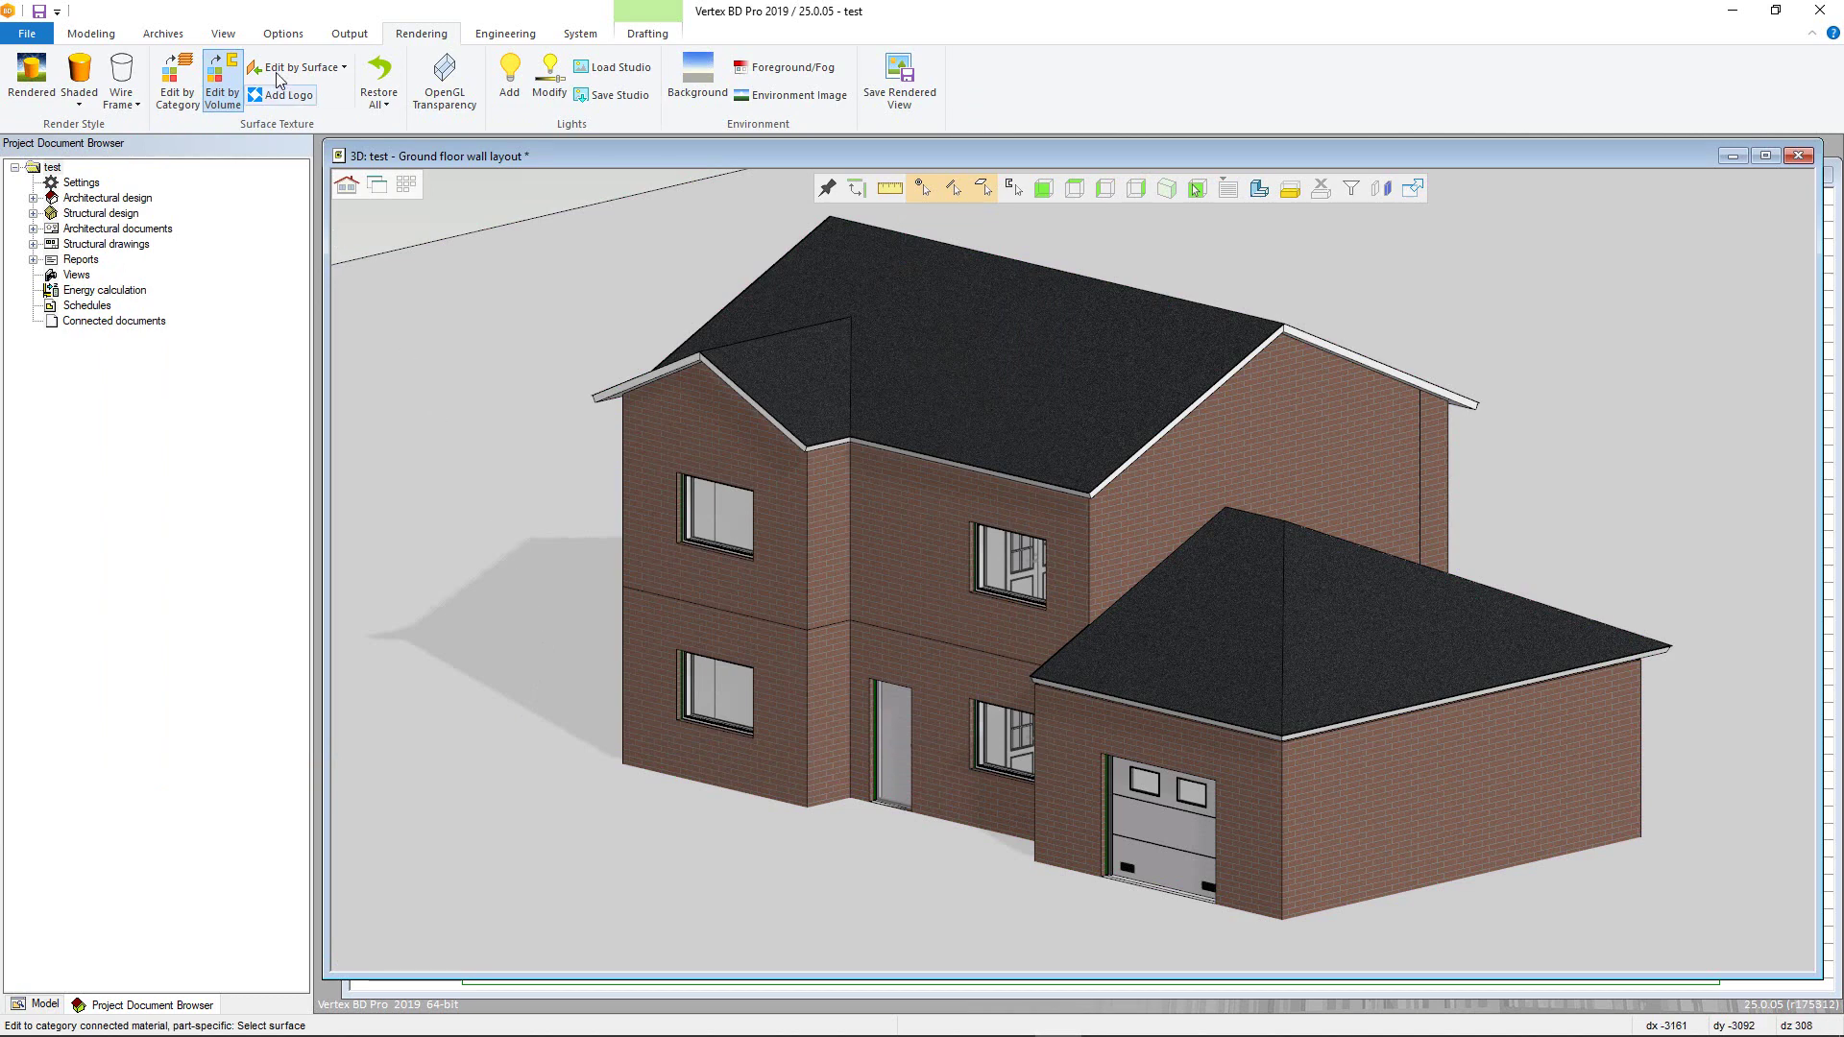
- Switch to the Walk Through view and move in close to the house, facing the garage corner
left_click(223, 33)
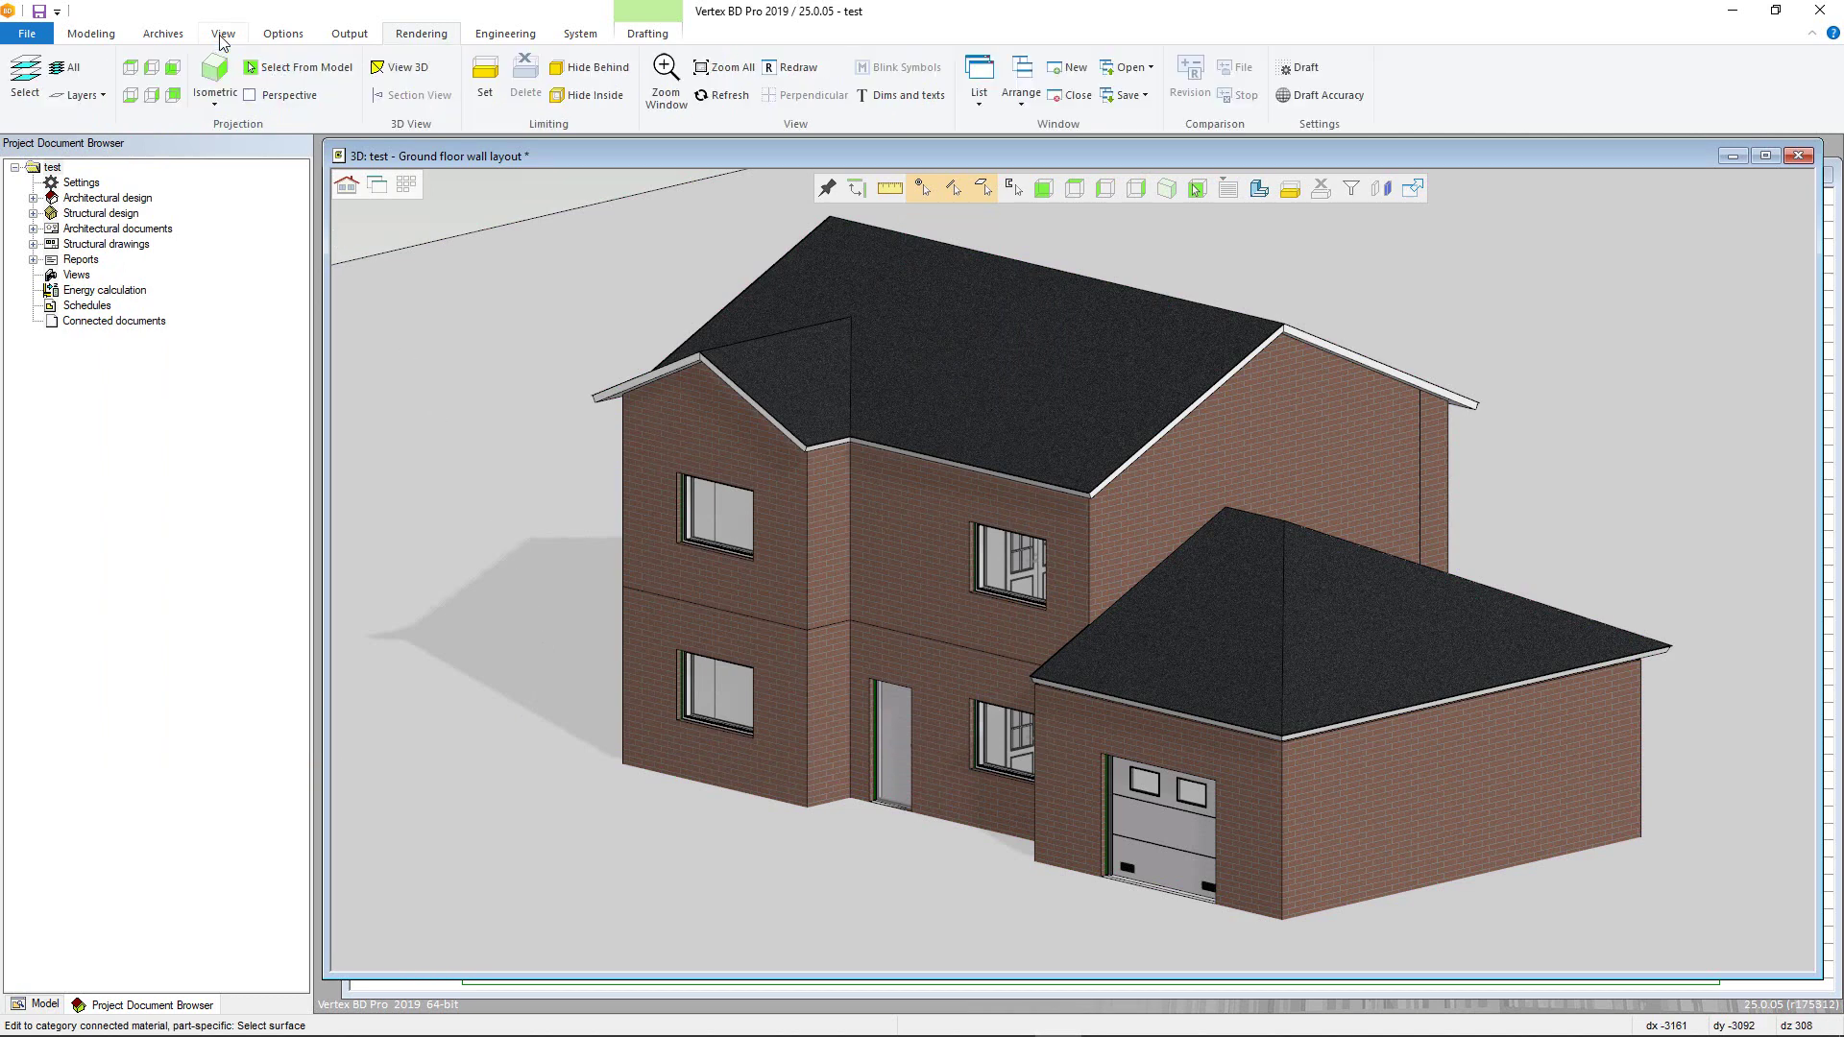
left_click(216, 100)
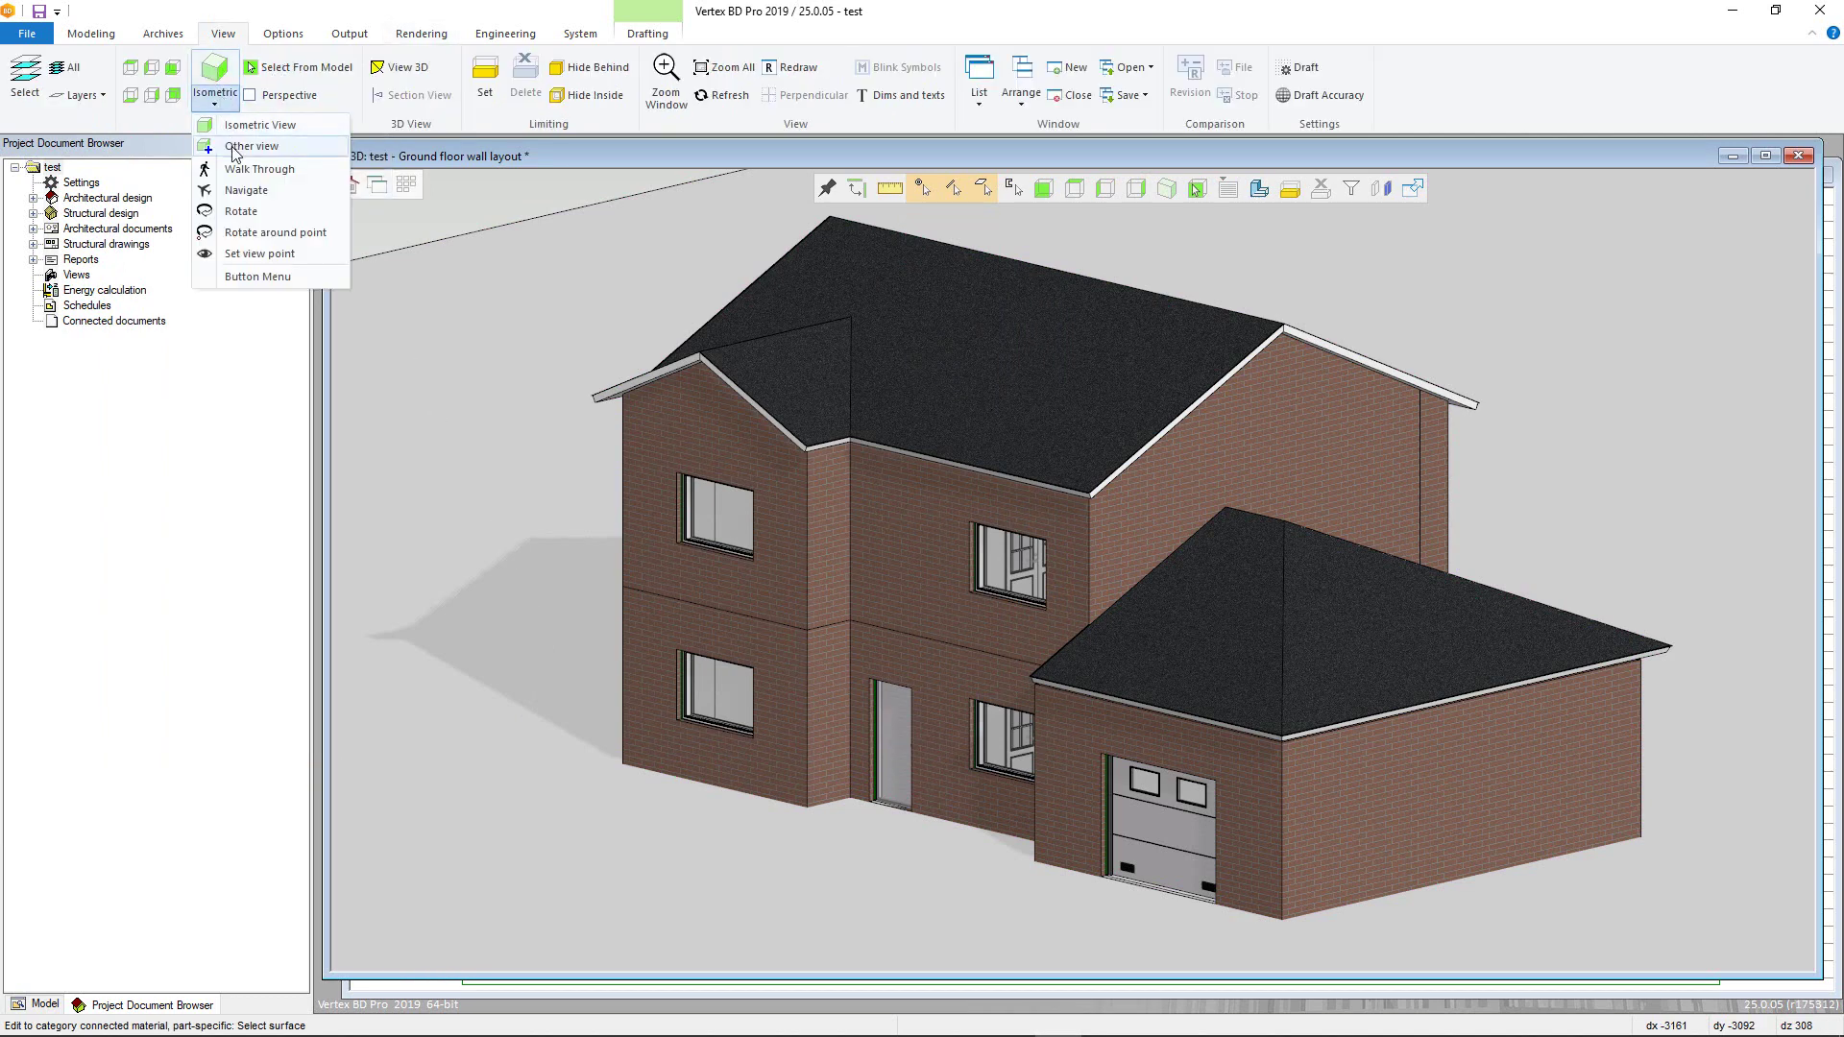
left_click(235, 171)
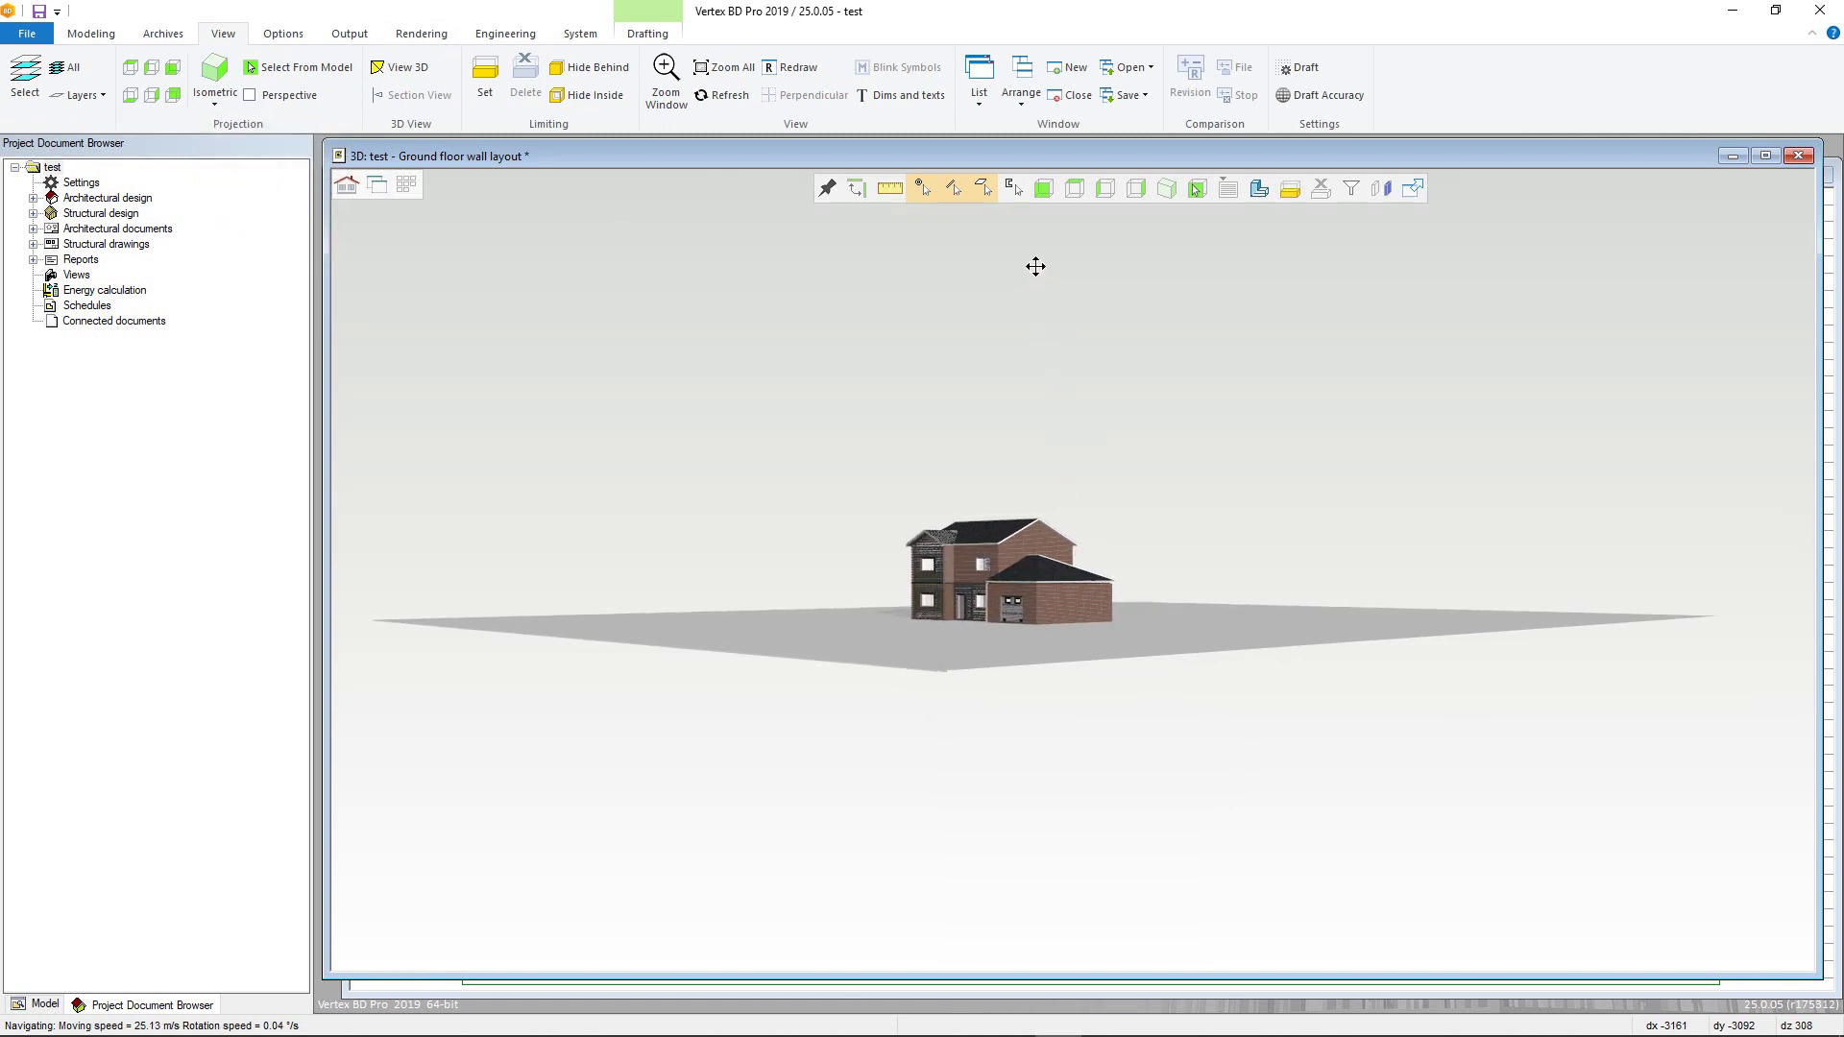
left_click_drag(1004, 262, 974, 405)
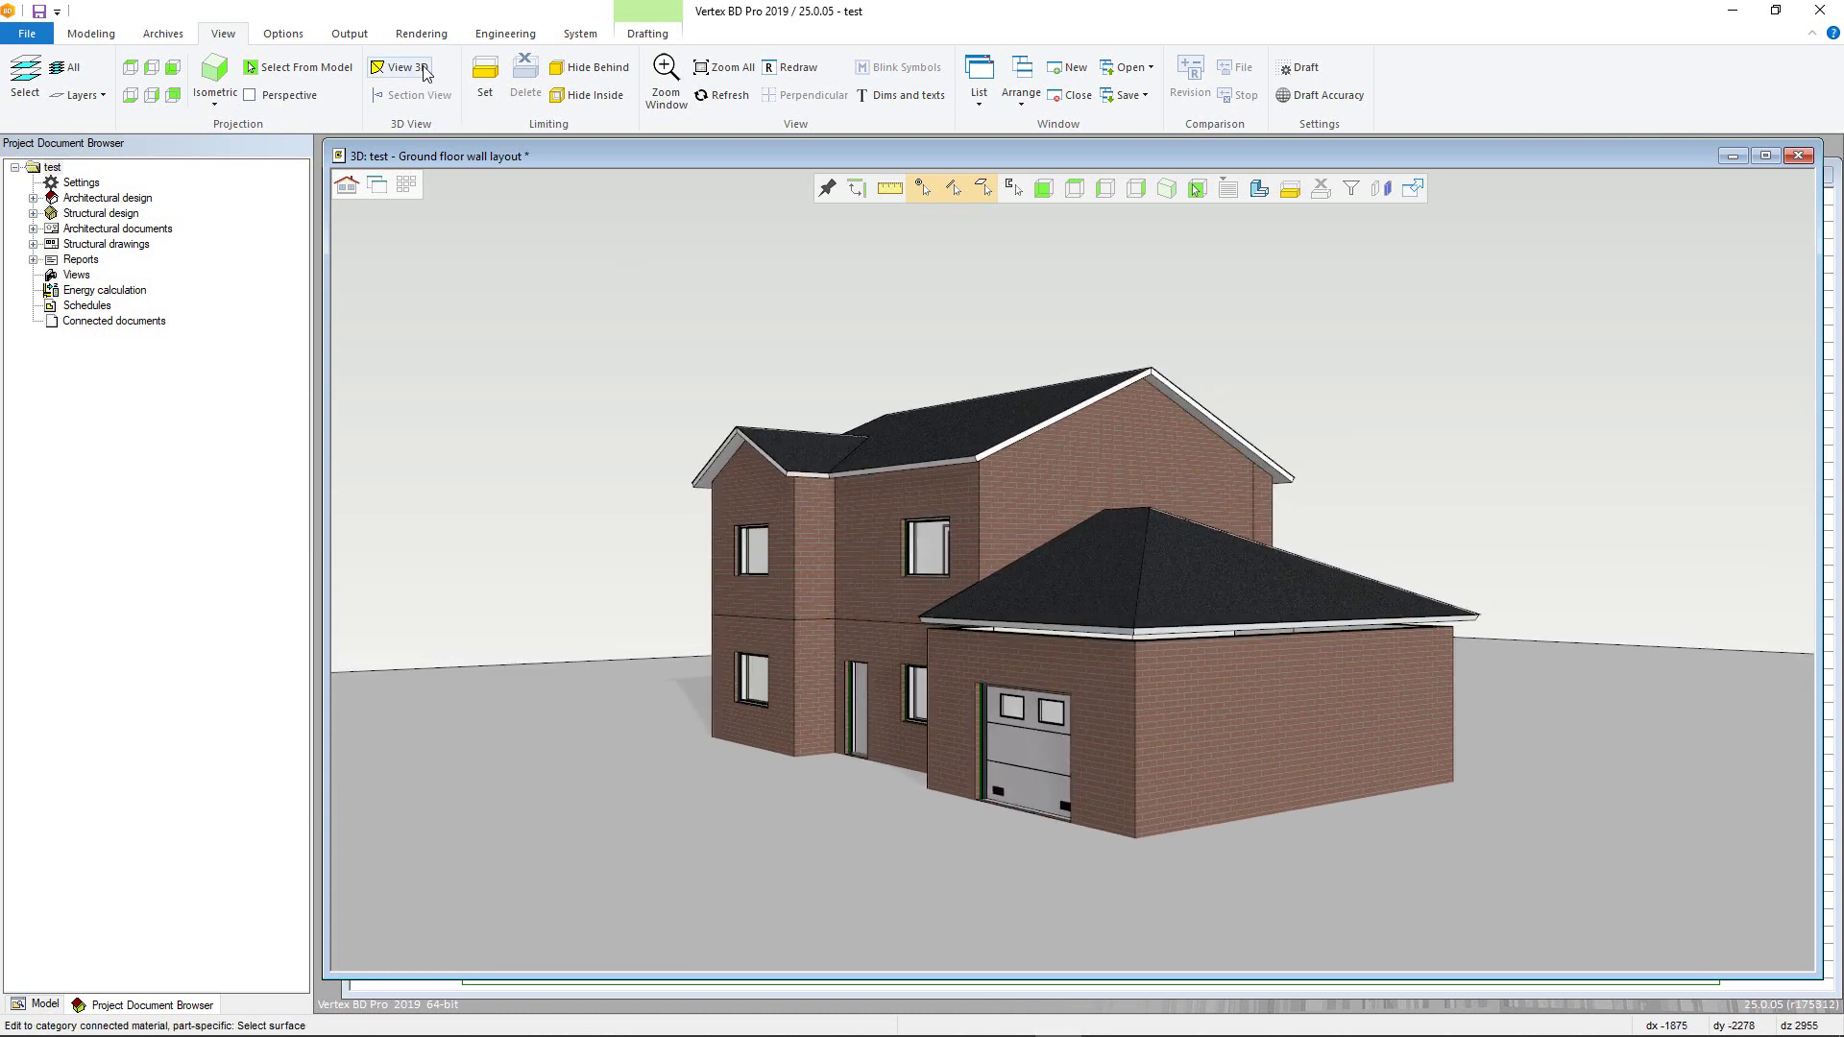
- Load the DEFAULT light studio for quality rendering
left_click(422, 33)
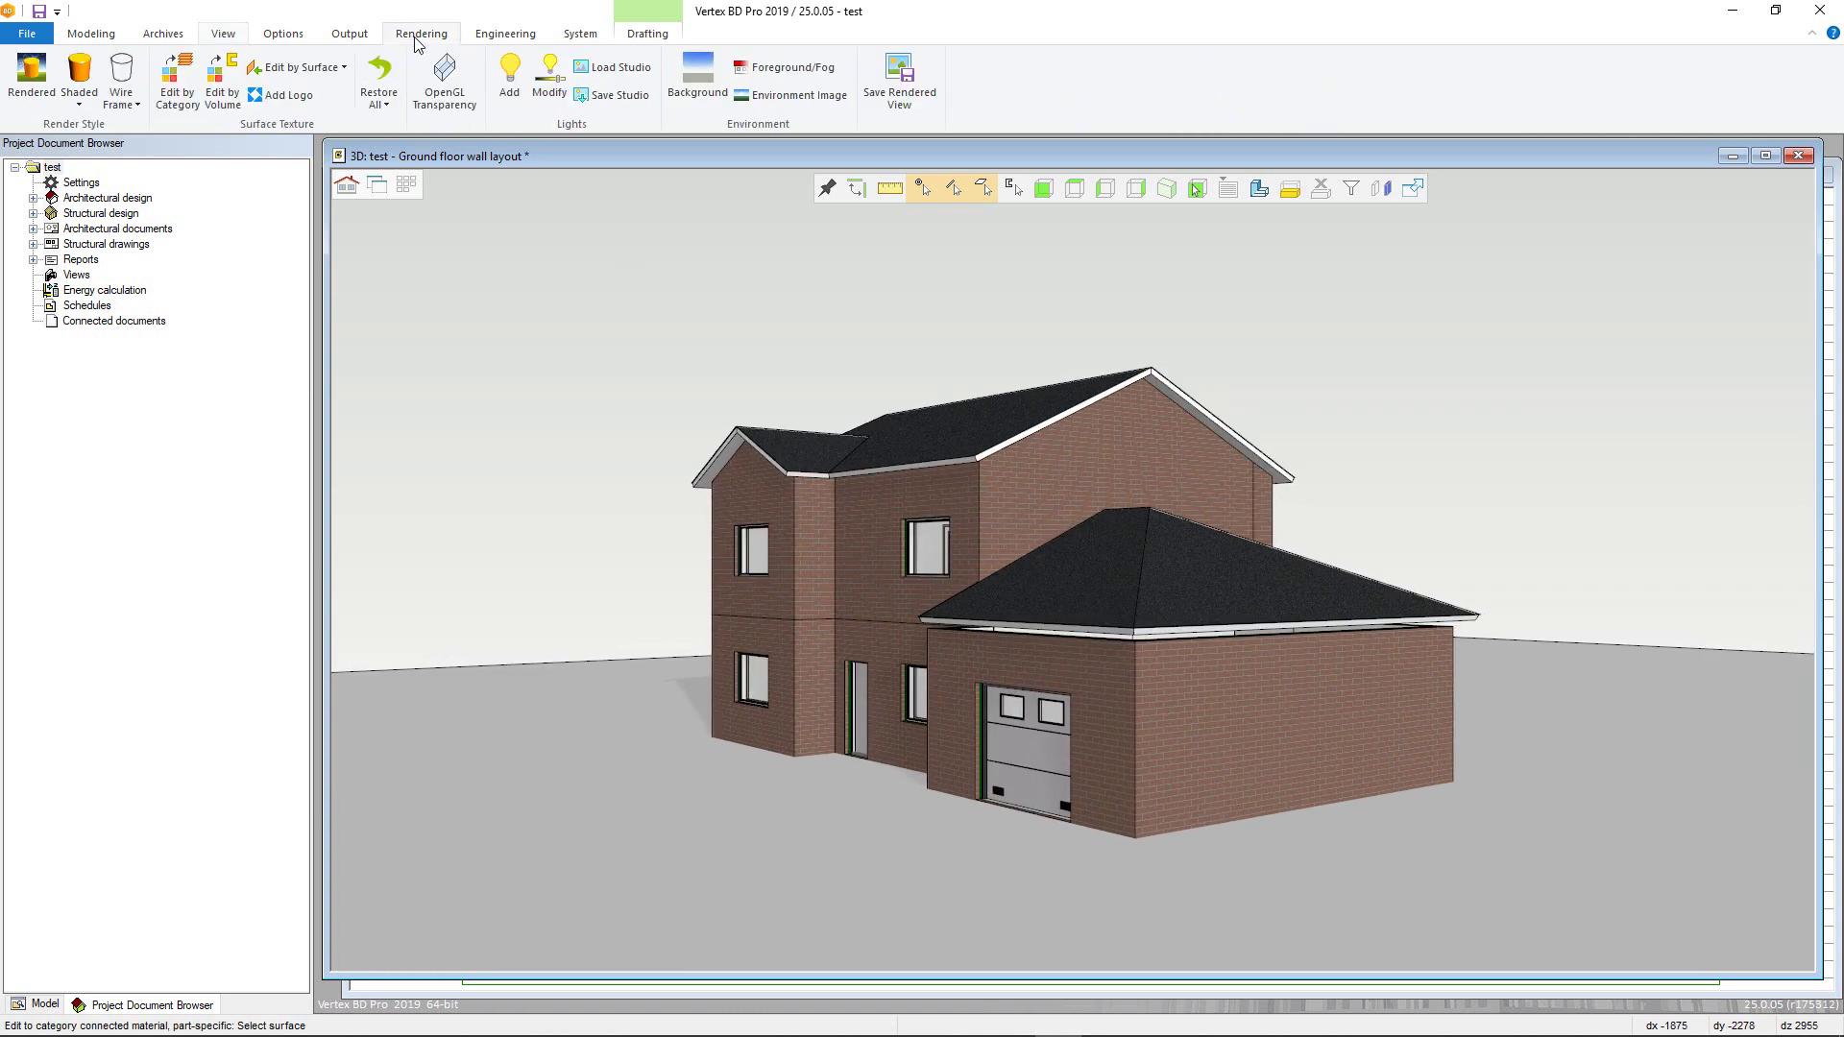
left_click(604, 83)
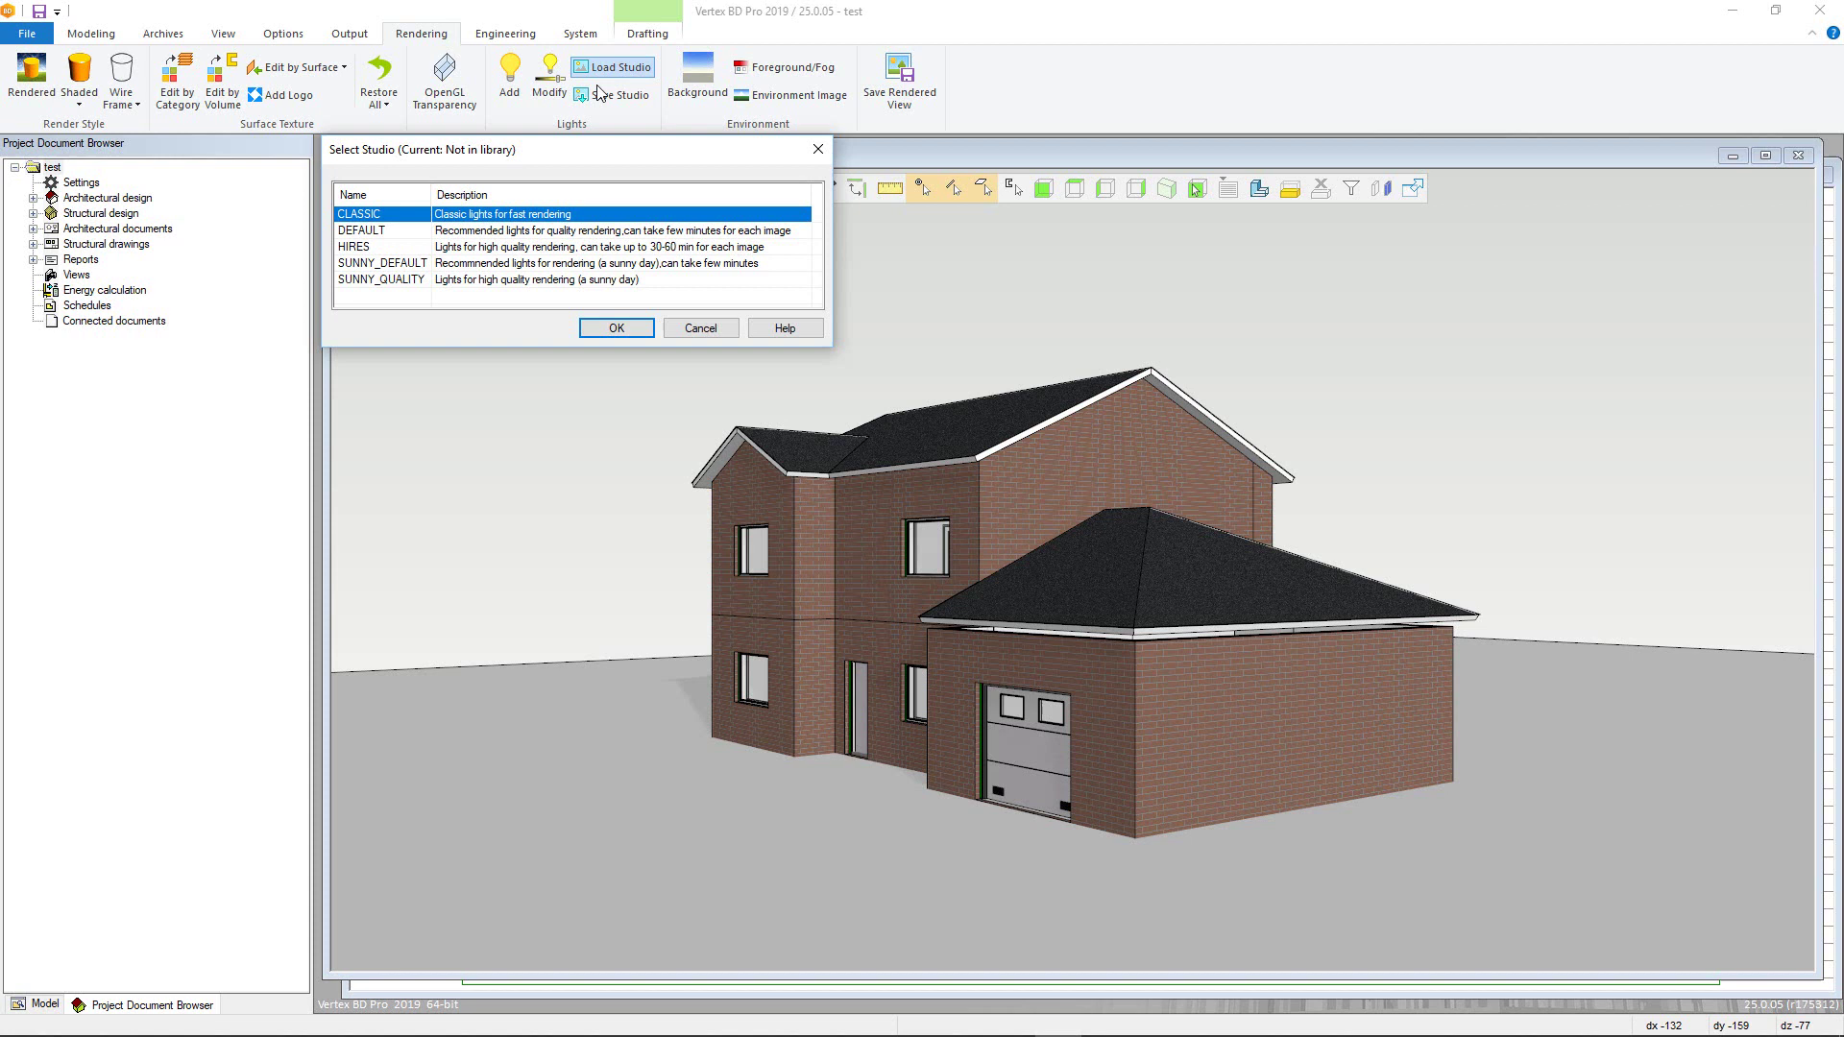
left_click(573, 232)
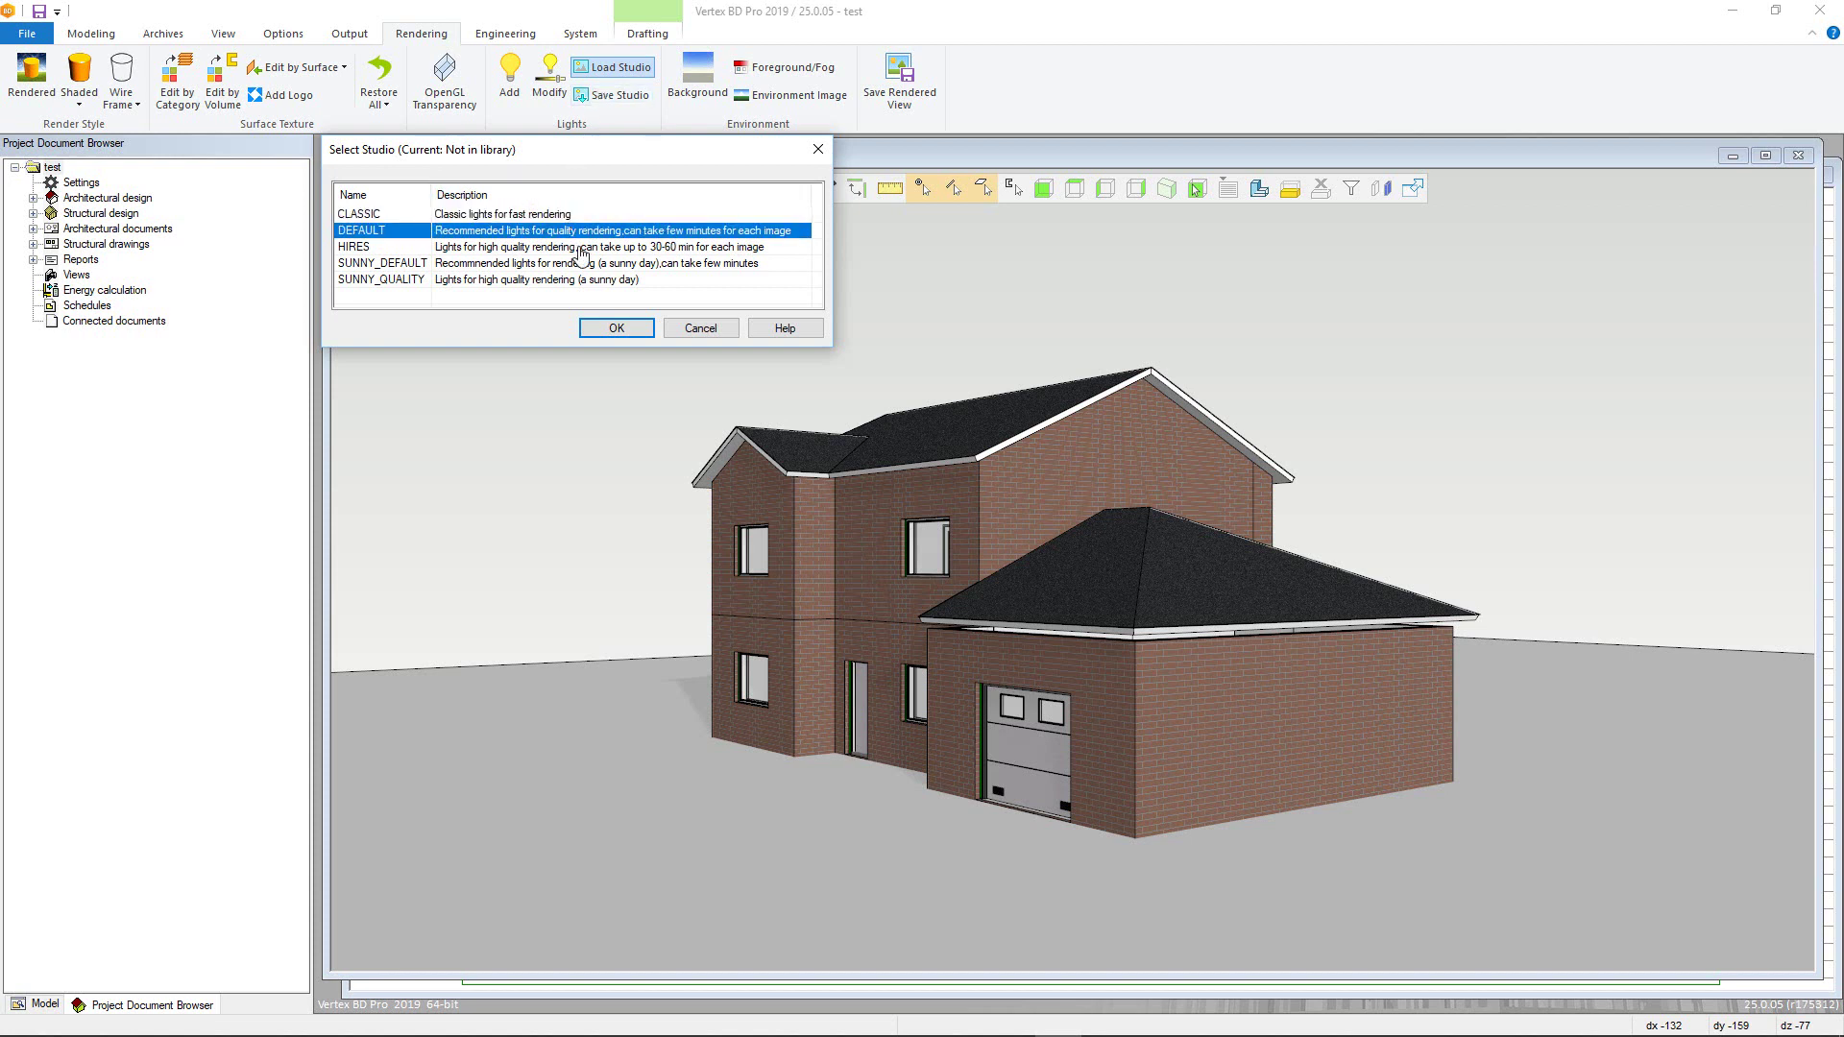
left_click(605, 329)
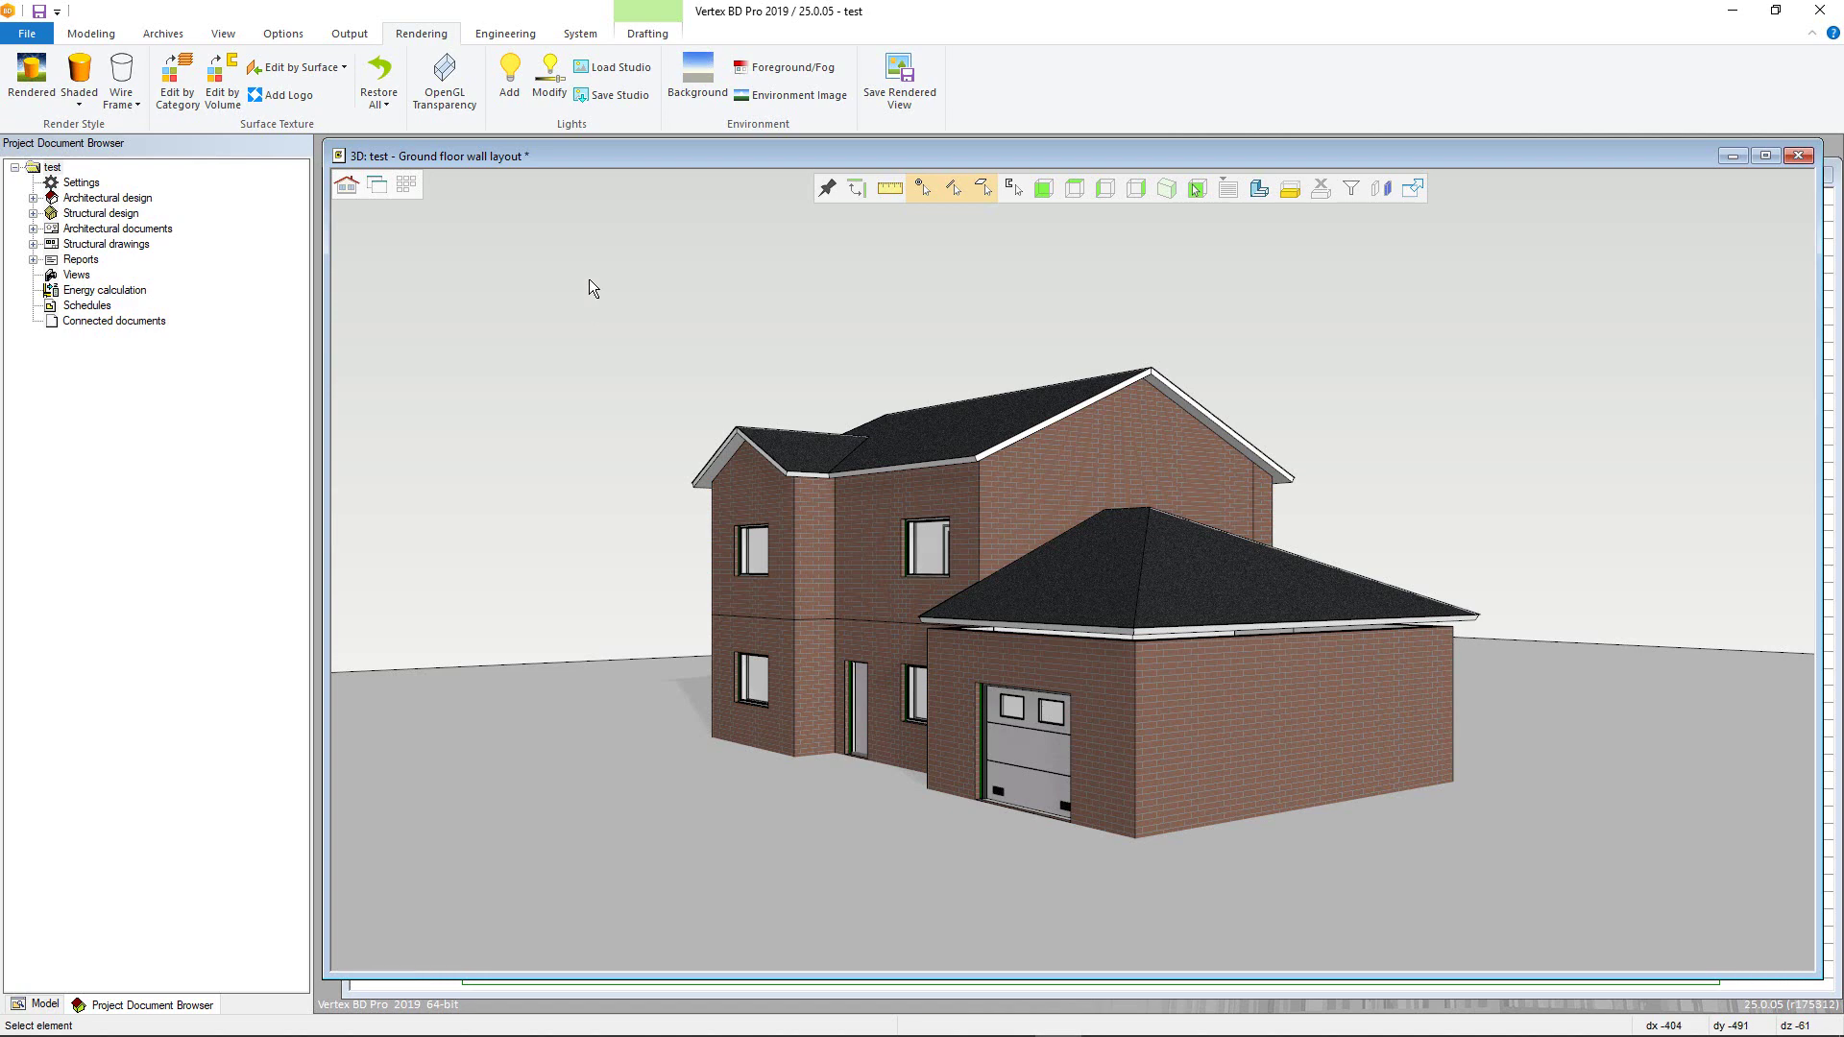
- Add a Distant Front Right light with intensity 0.7 and slightly adjust its rotation
left_click(509, 72)
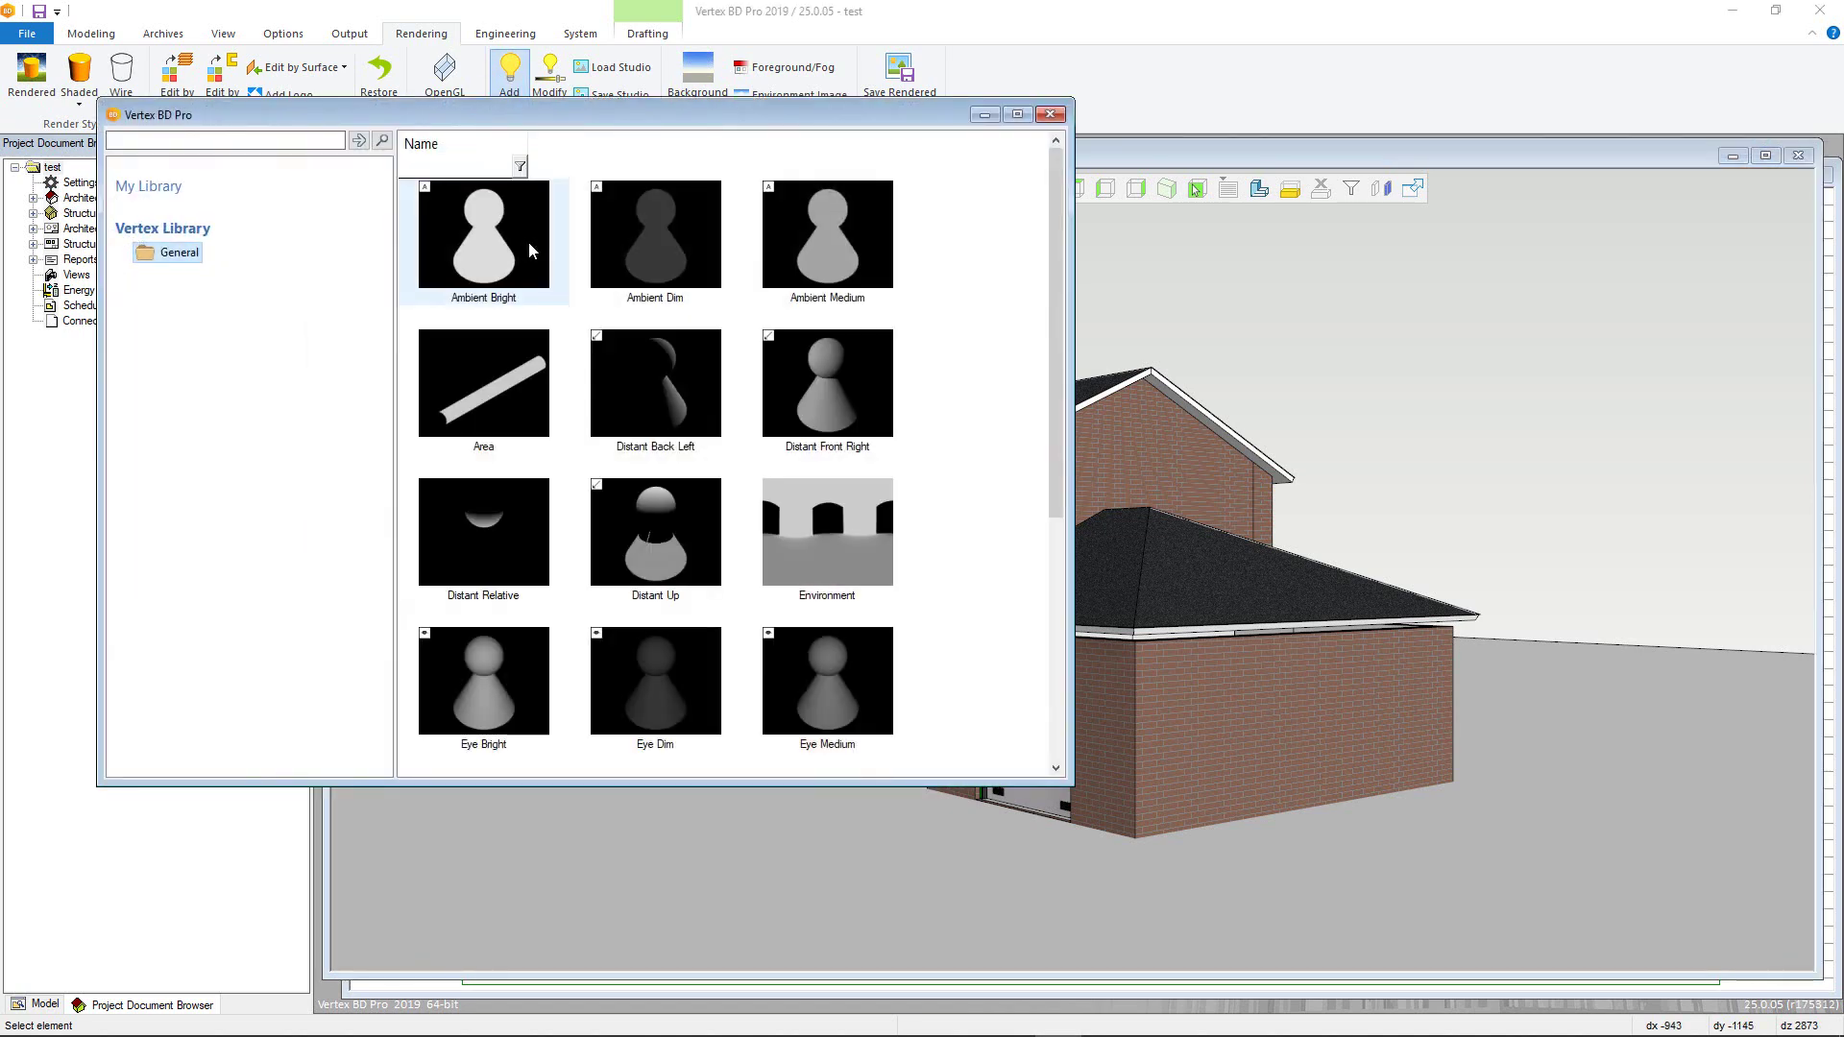
double_click(789, 404)
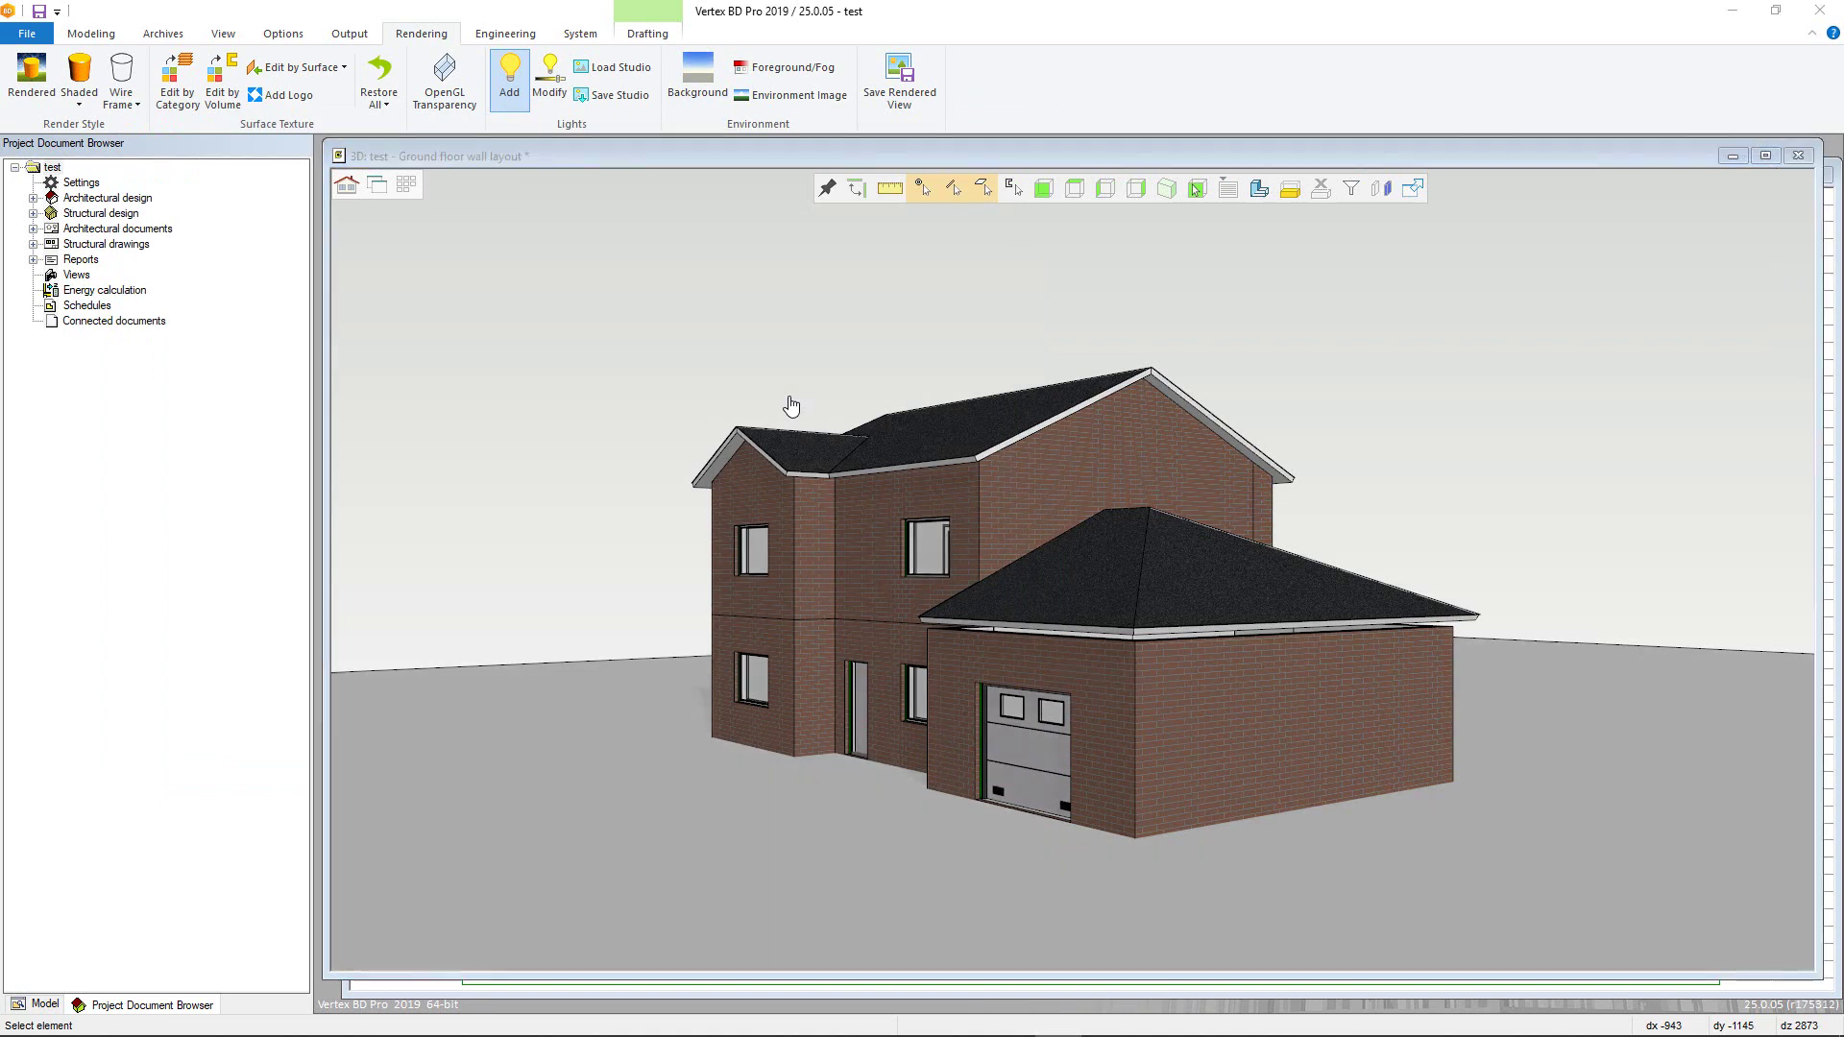
left_click(550, 210)
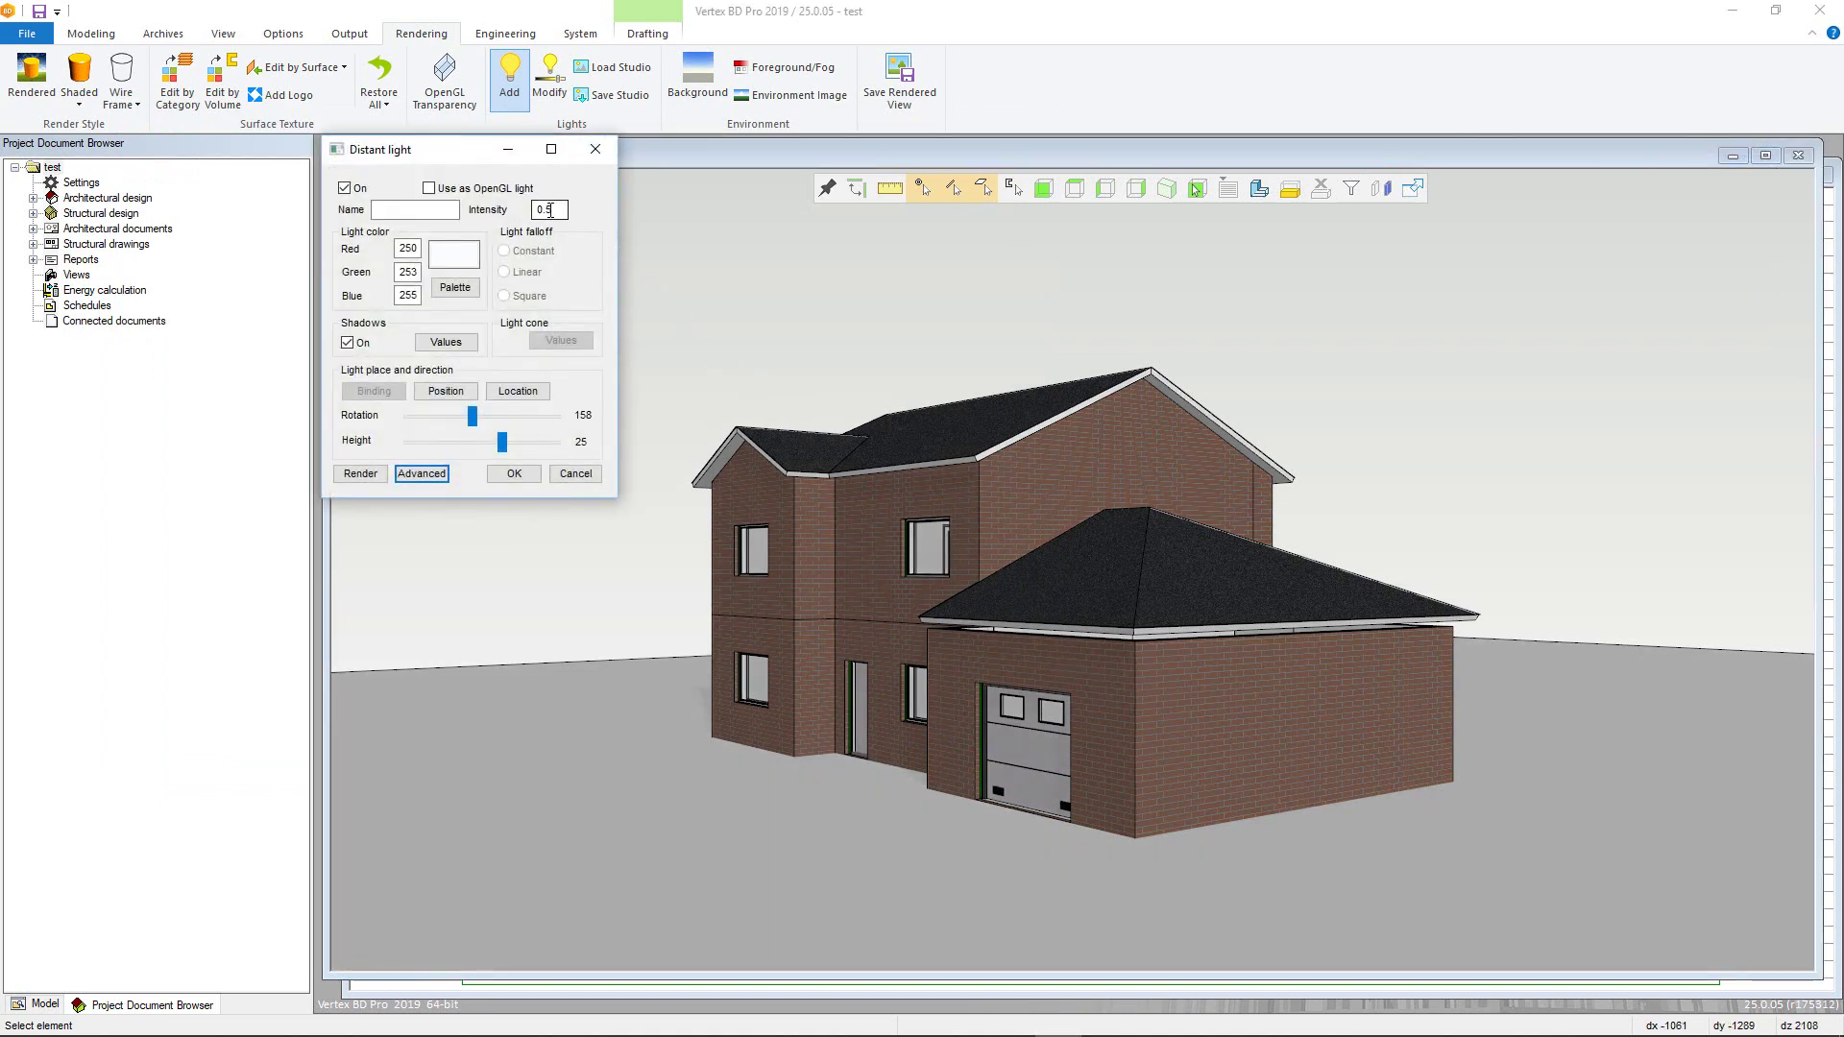
key("BackSpace")
type("7")
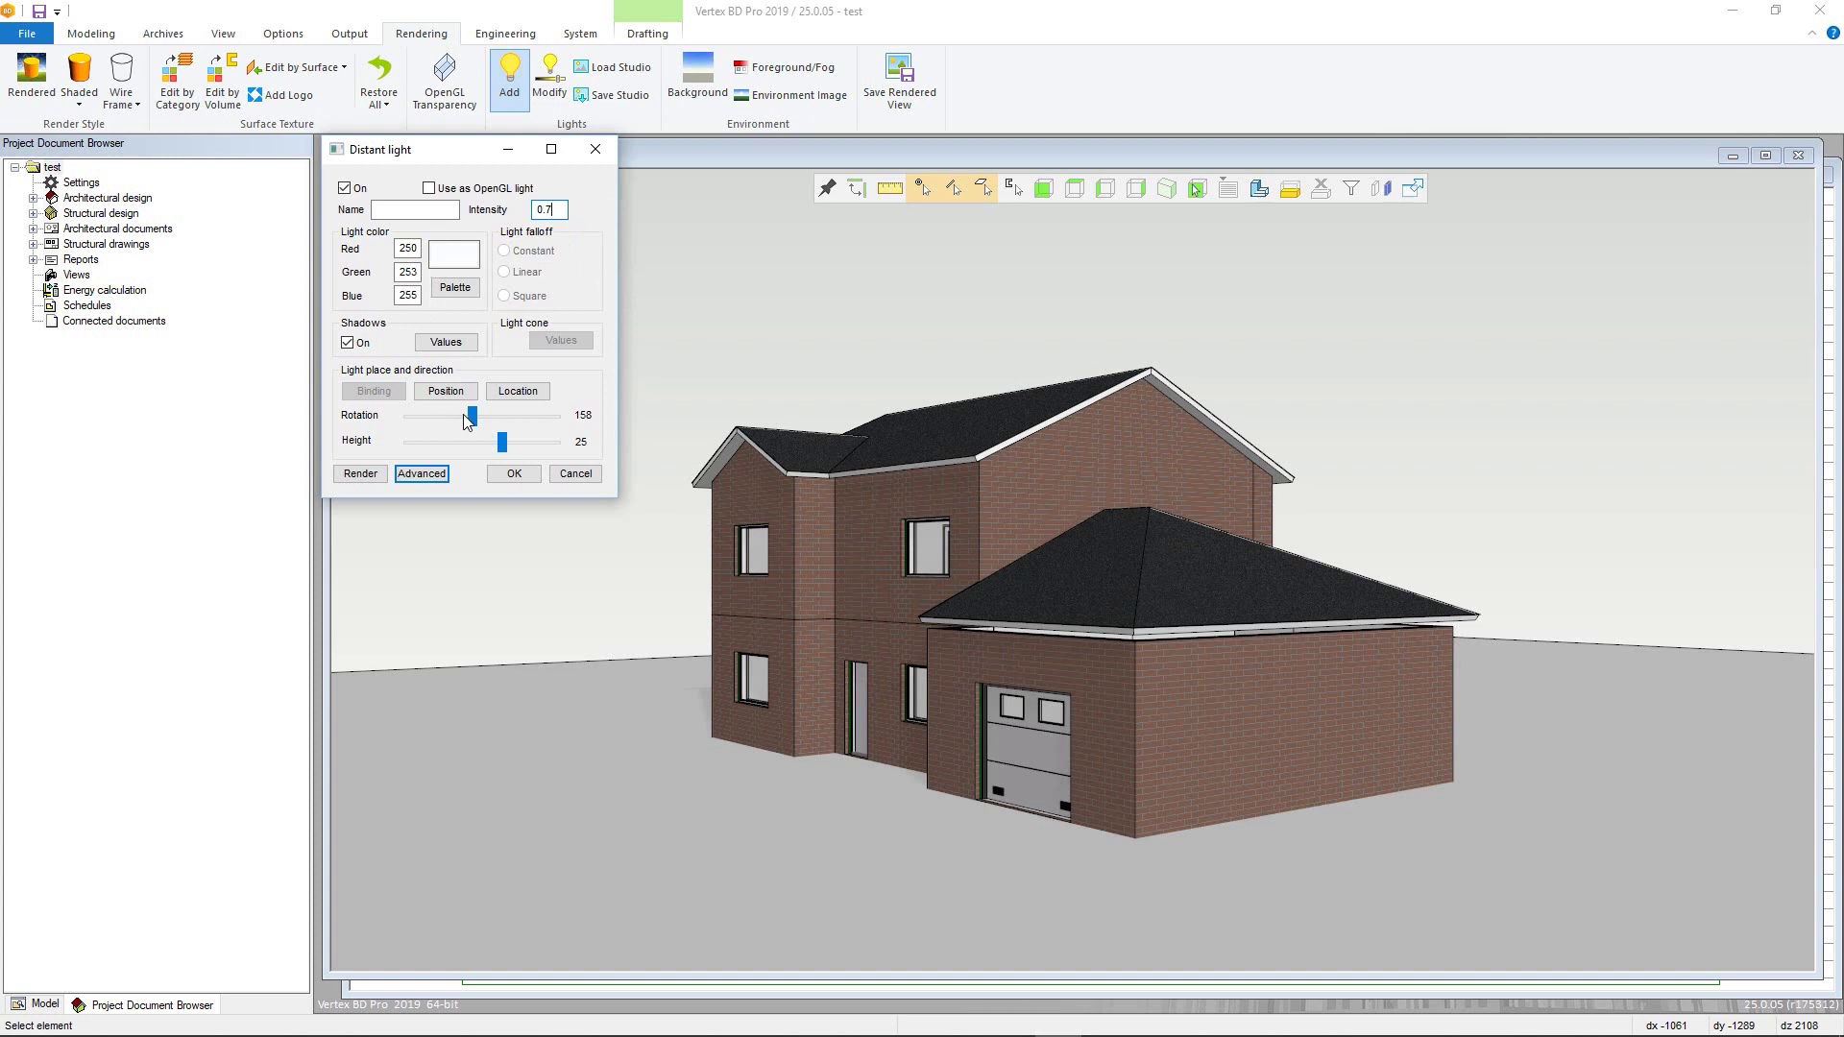
mouse_move(470, 413)
left_mouse_down()
mouse_move(491, 413)
mouse_move(472, 414)
left_mouse_up()
left_click(514, 474)
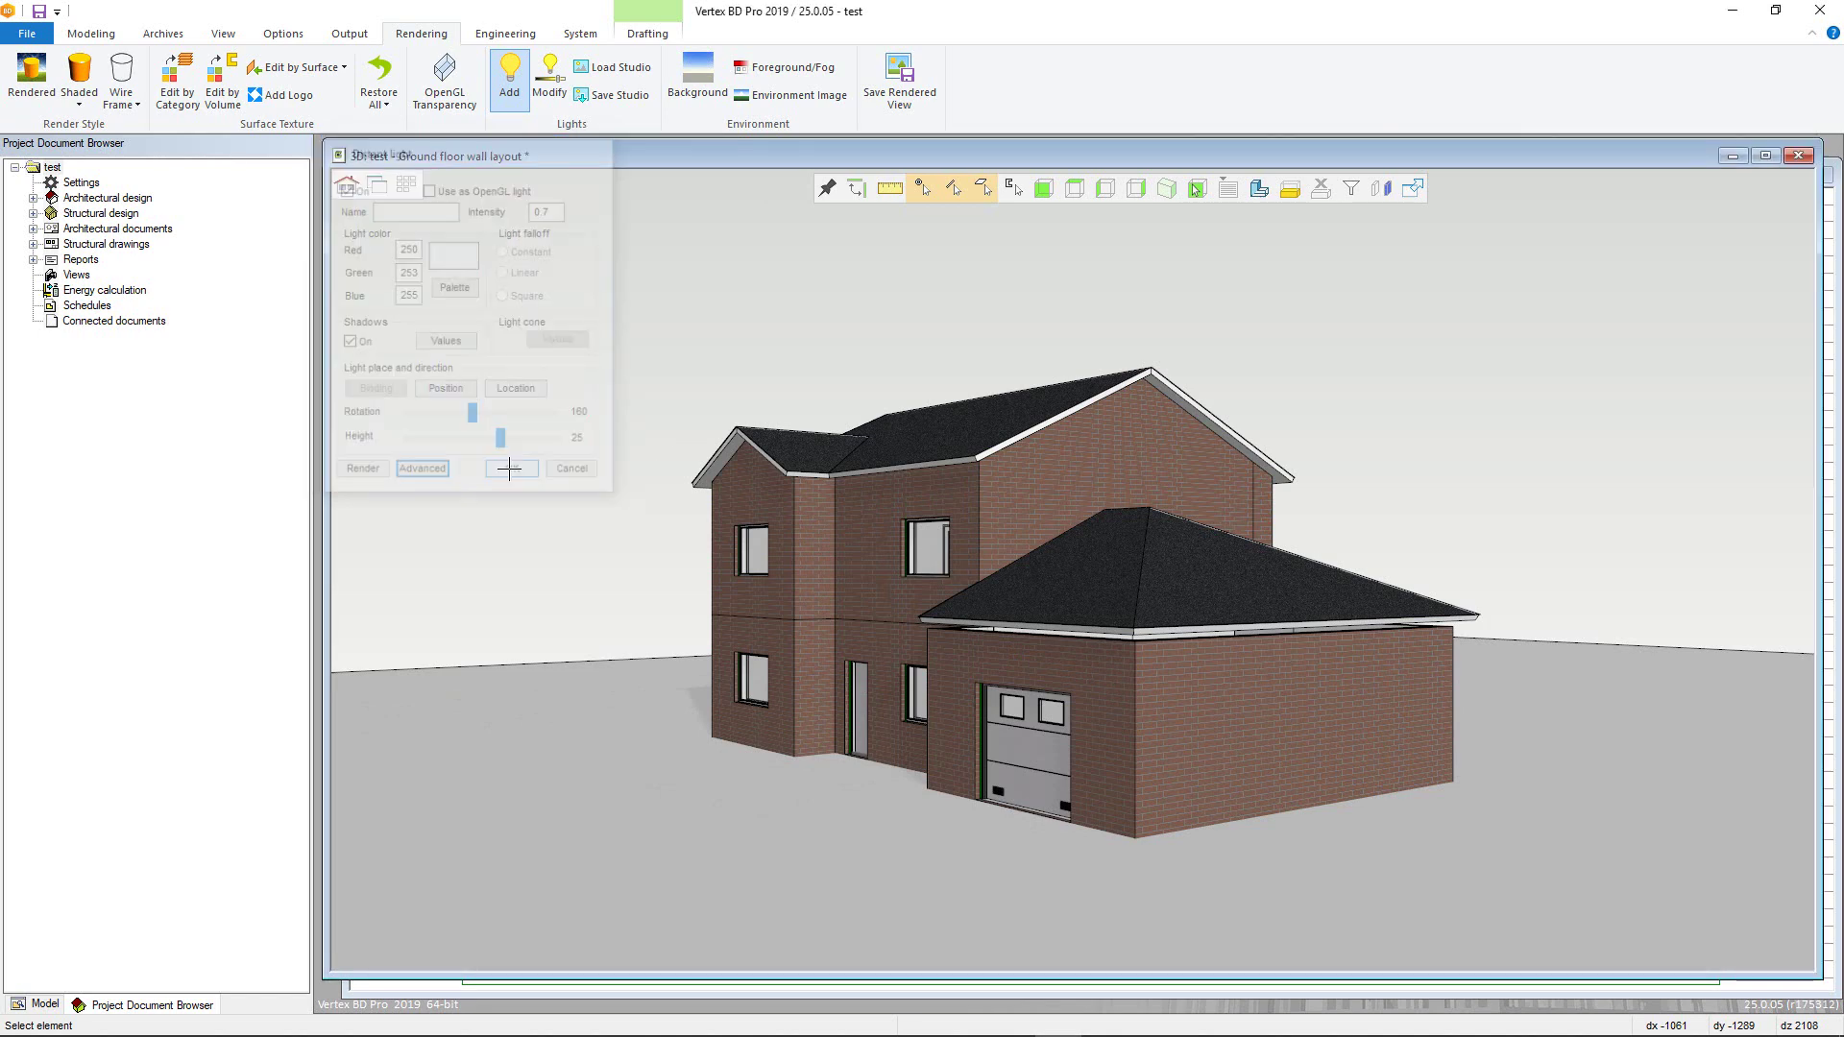
- Set the environment light's intensity to 8
left_click(550, 96)
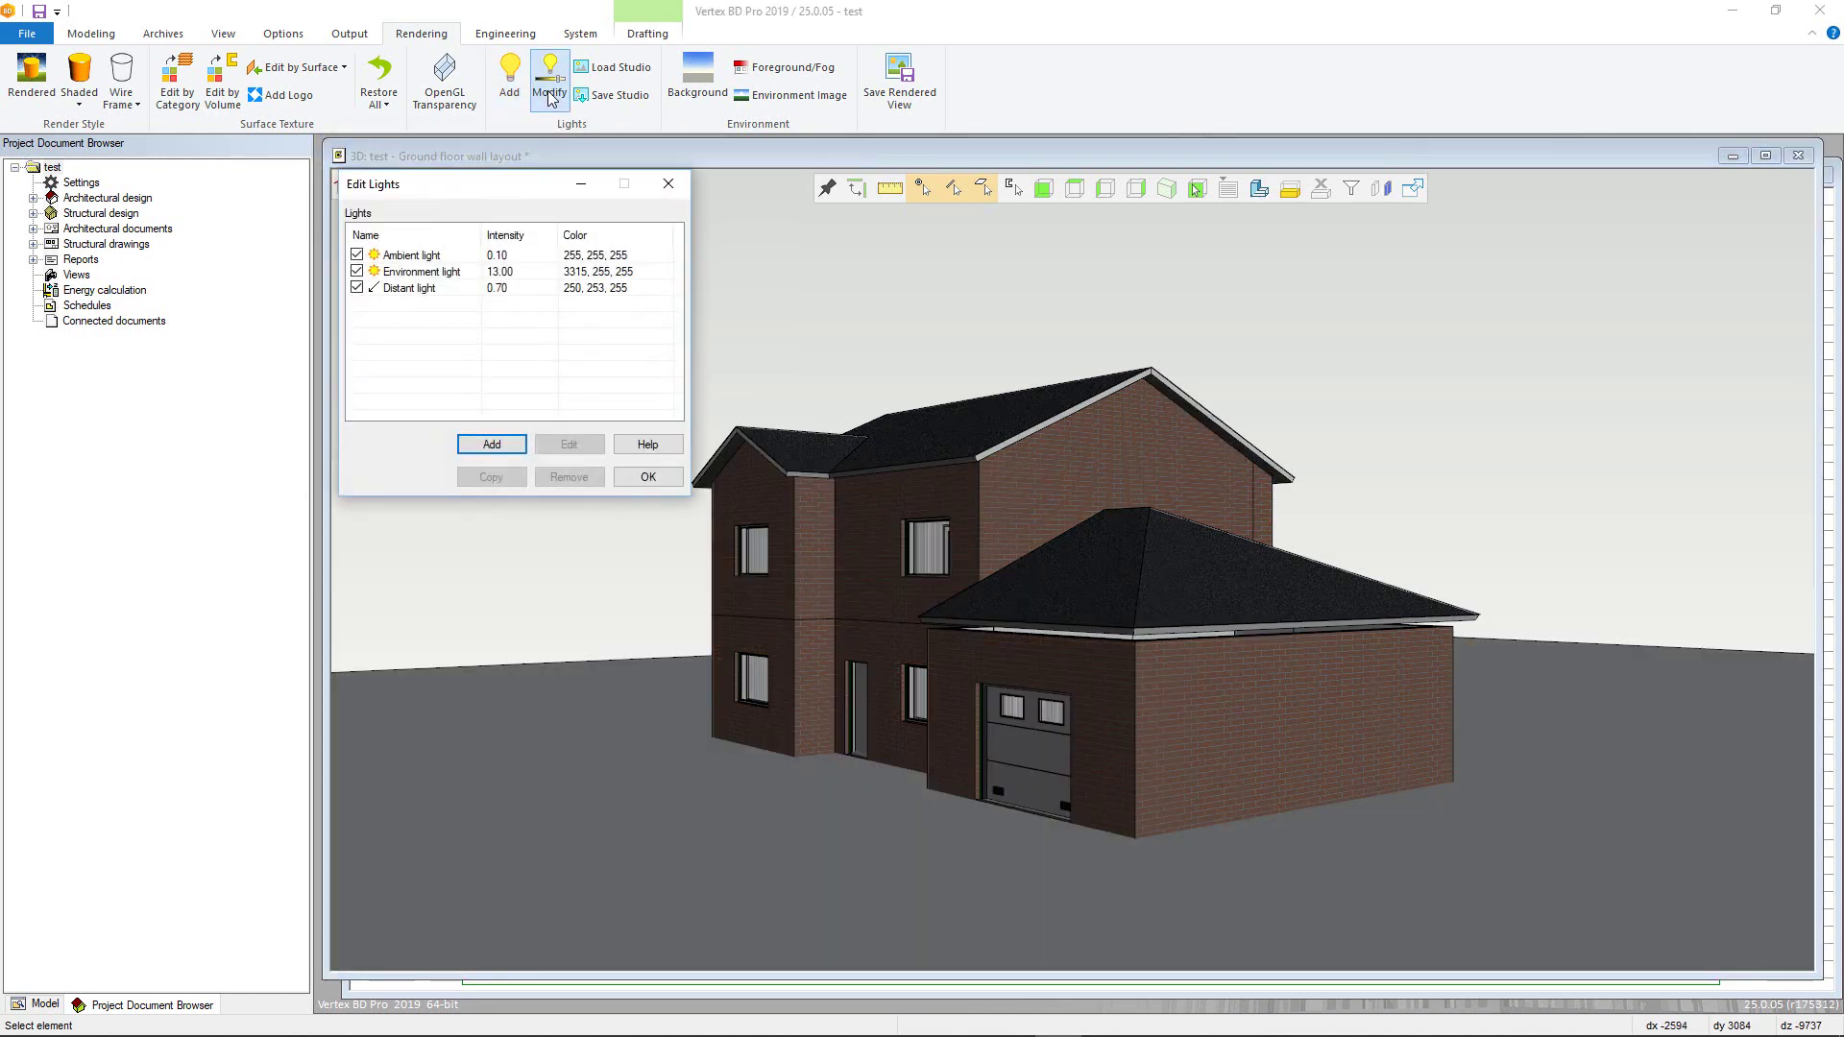
left_click(458, 280)
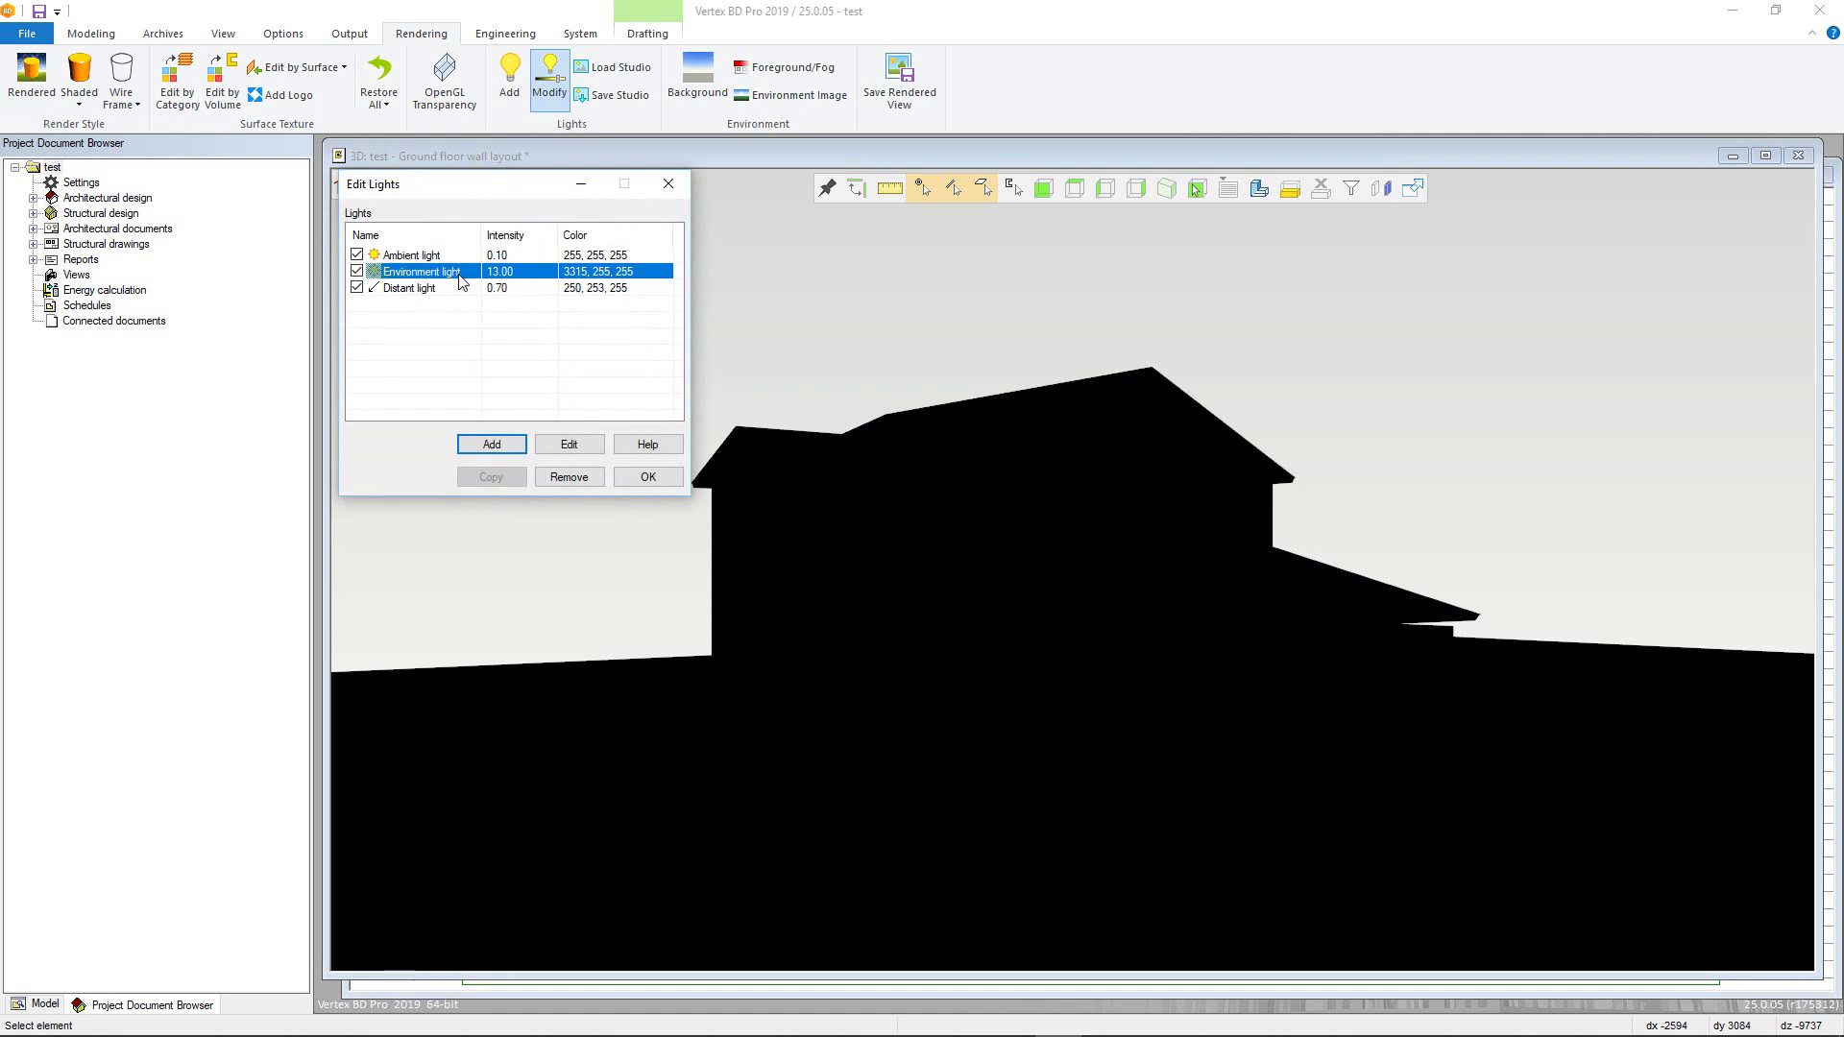
left_click(569, 445)
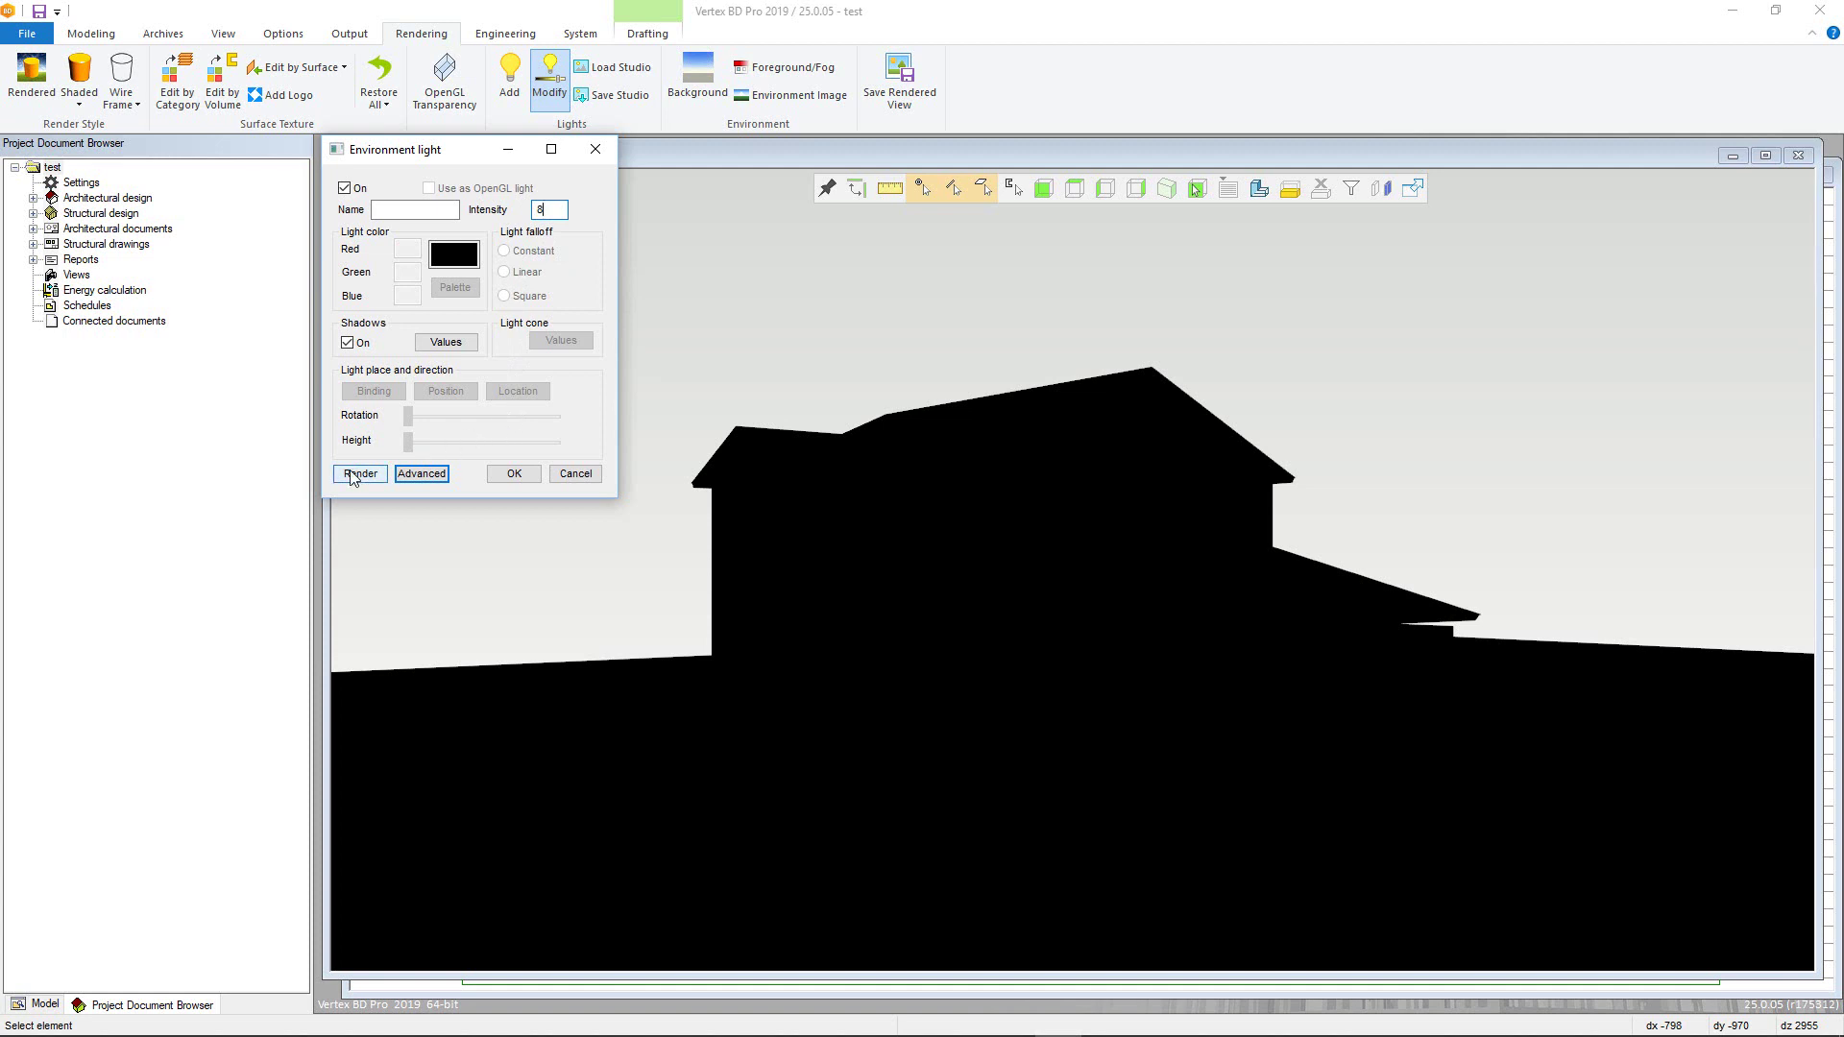
left_click(524, 477)
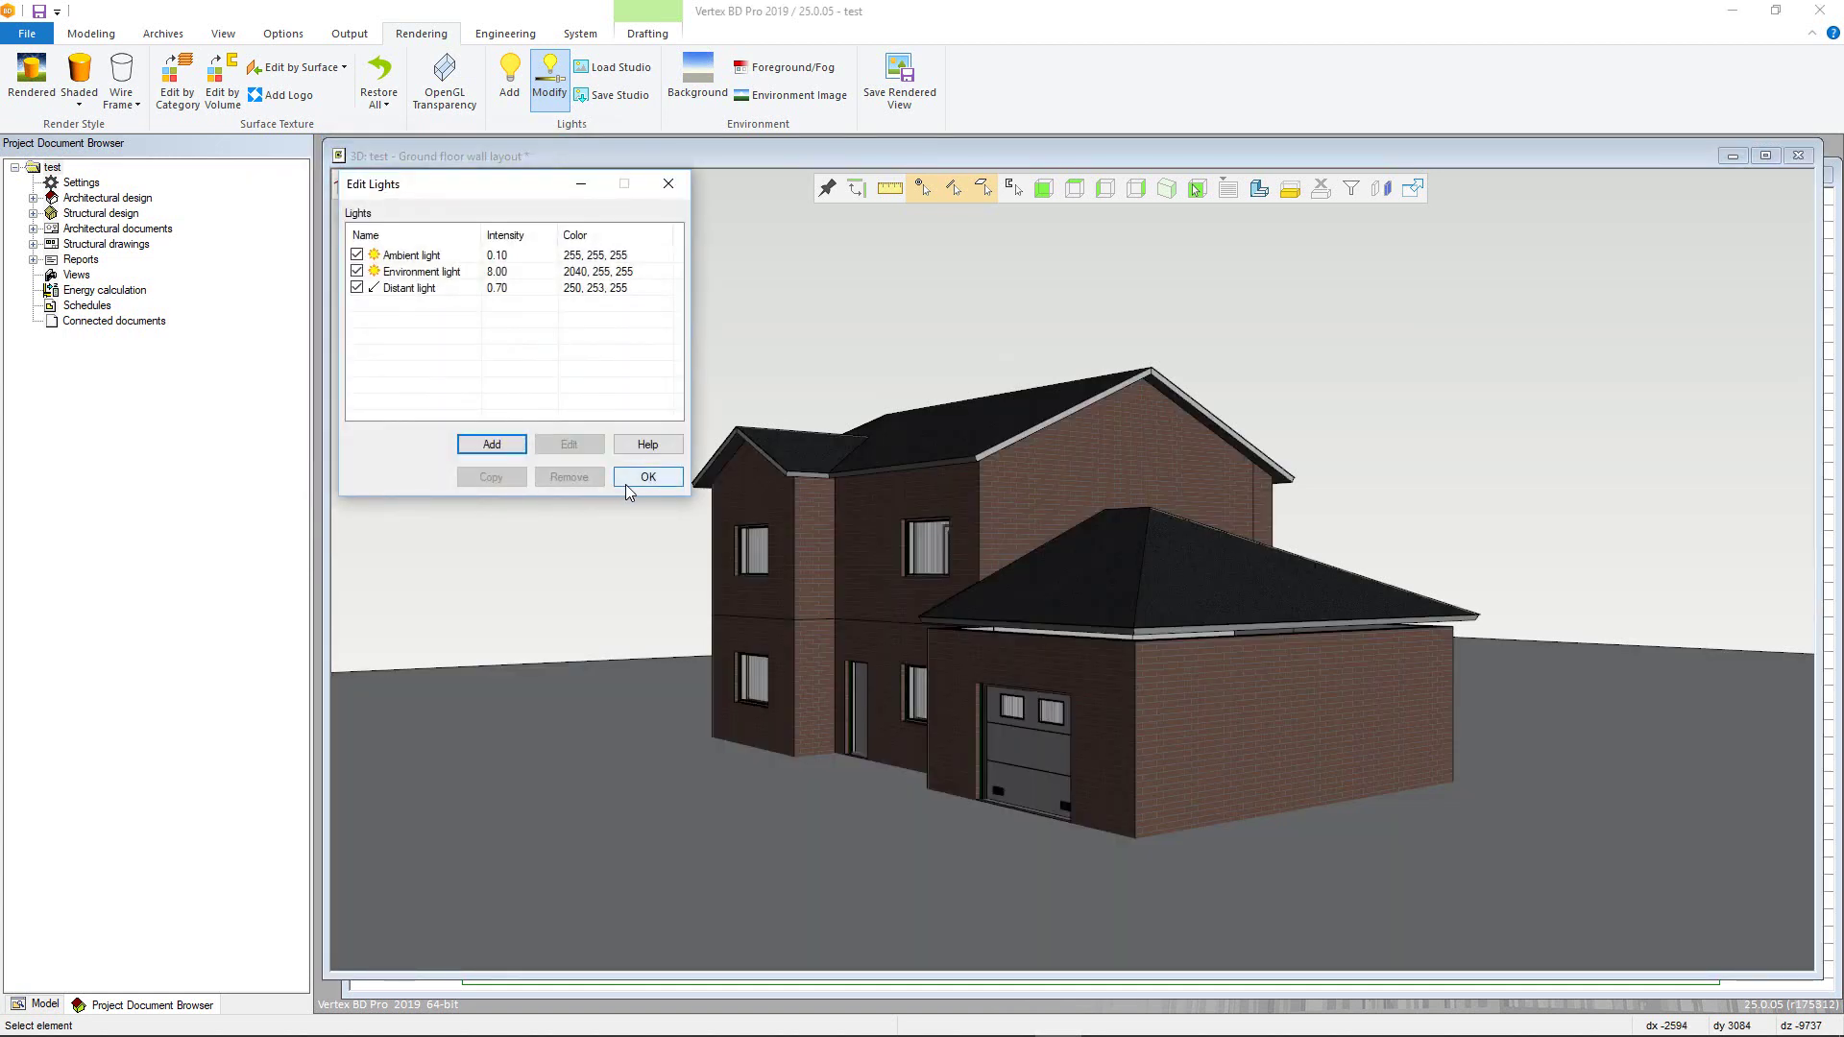
left_click(625, 480)
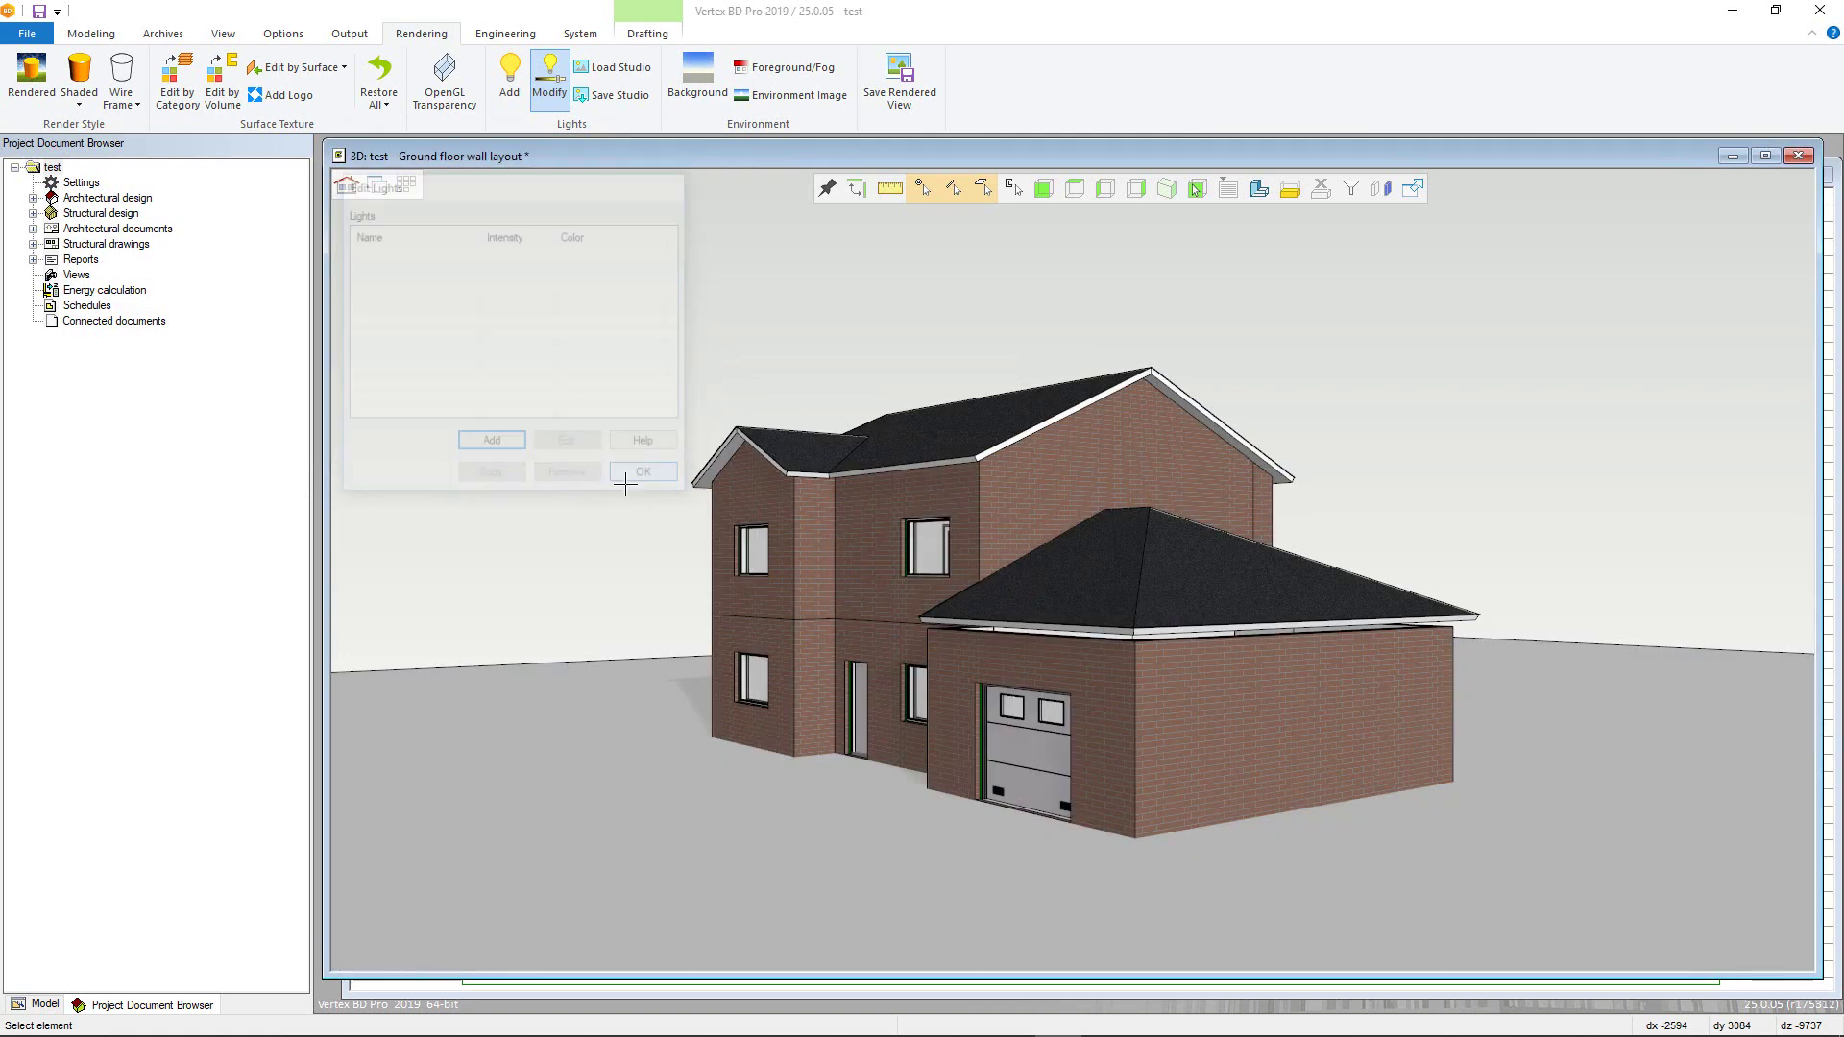
- Set the scene background to Studio S02 from the Scaled Image Backgrounds library
left_click(693, 96)
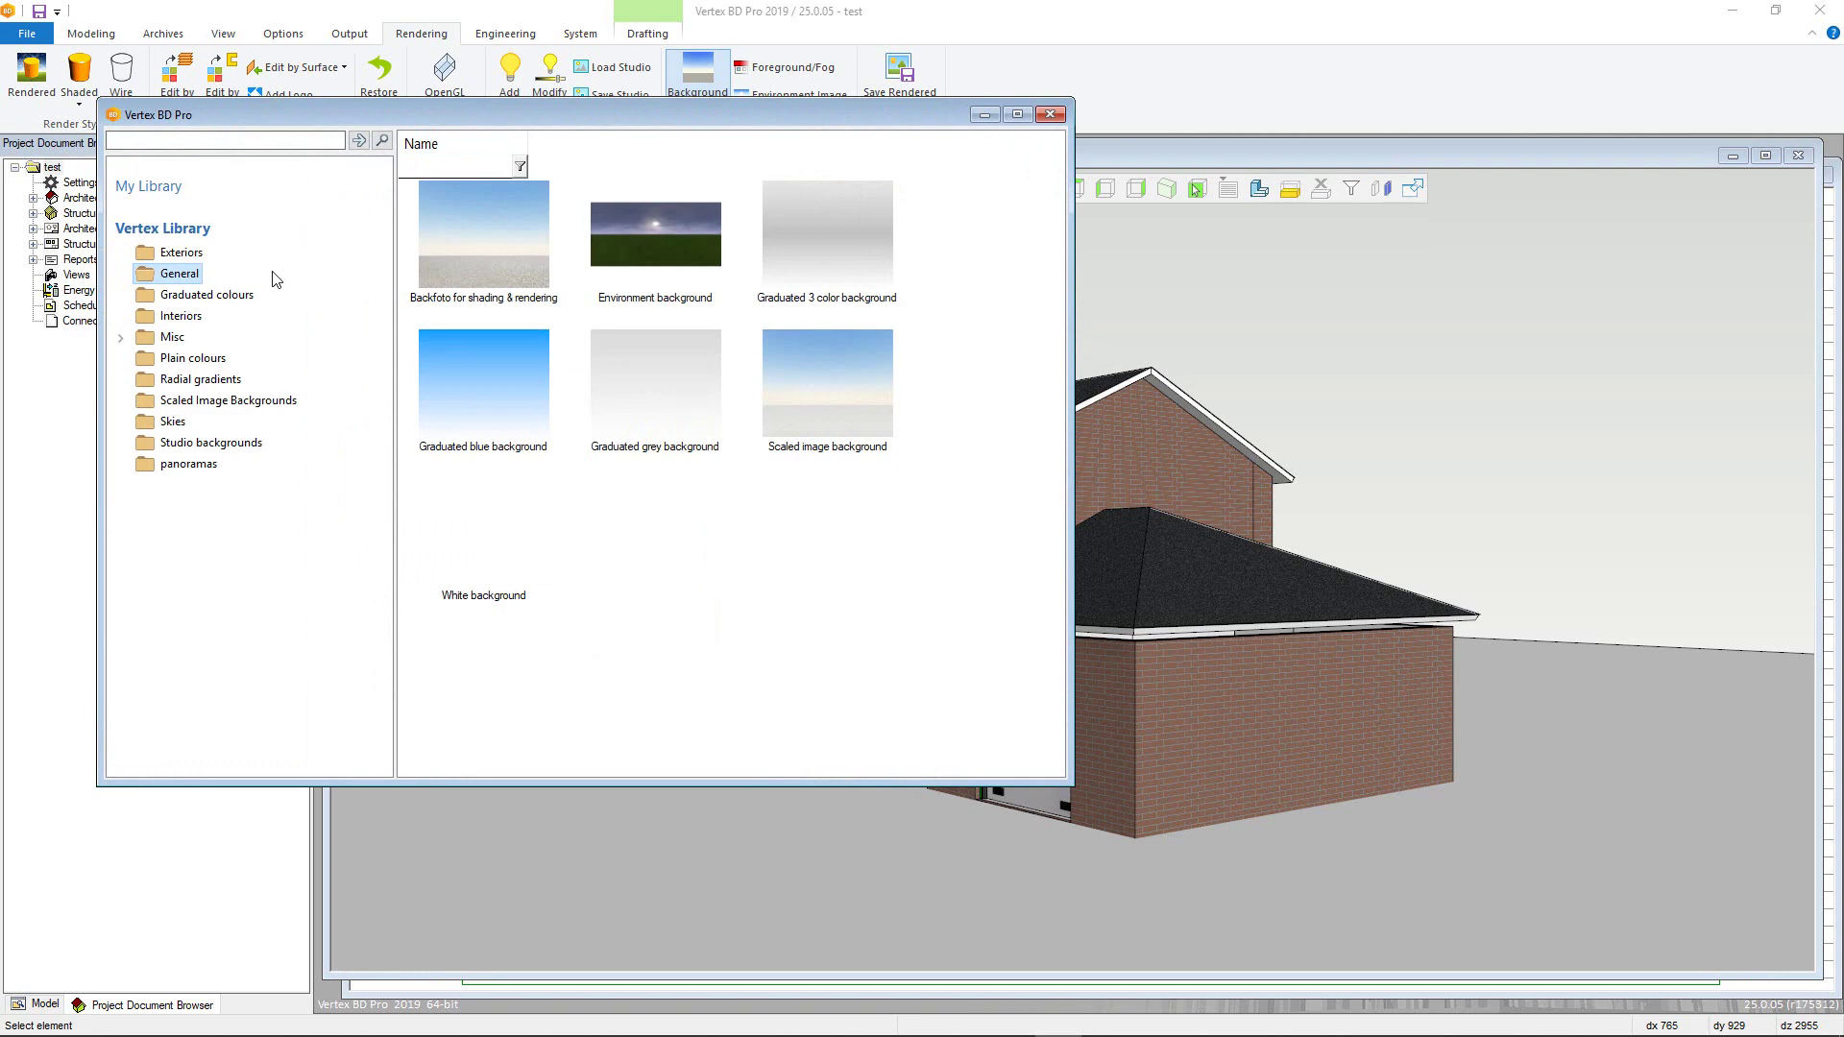
left_click(249, 402)
scroll(817, 374, "down", 10)
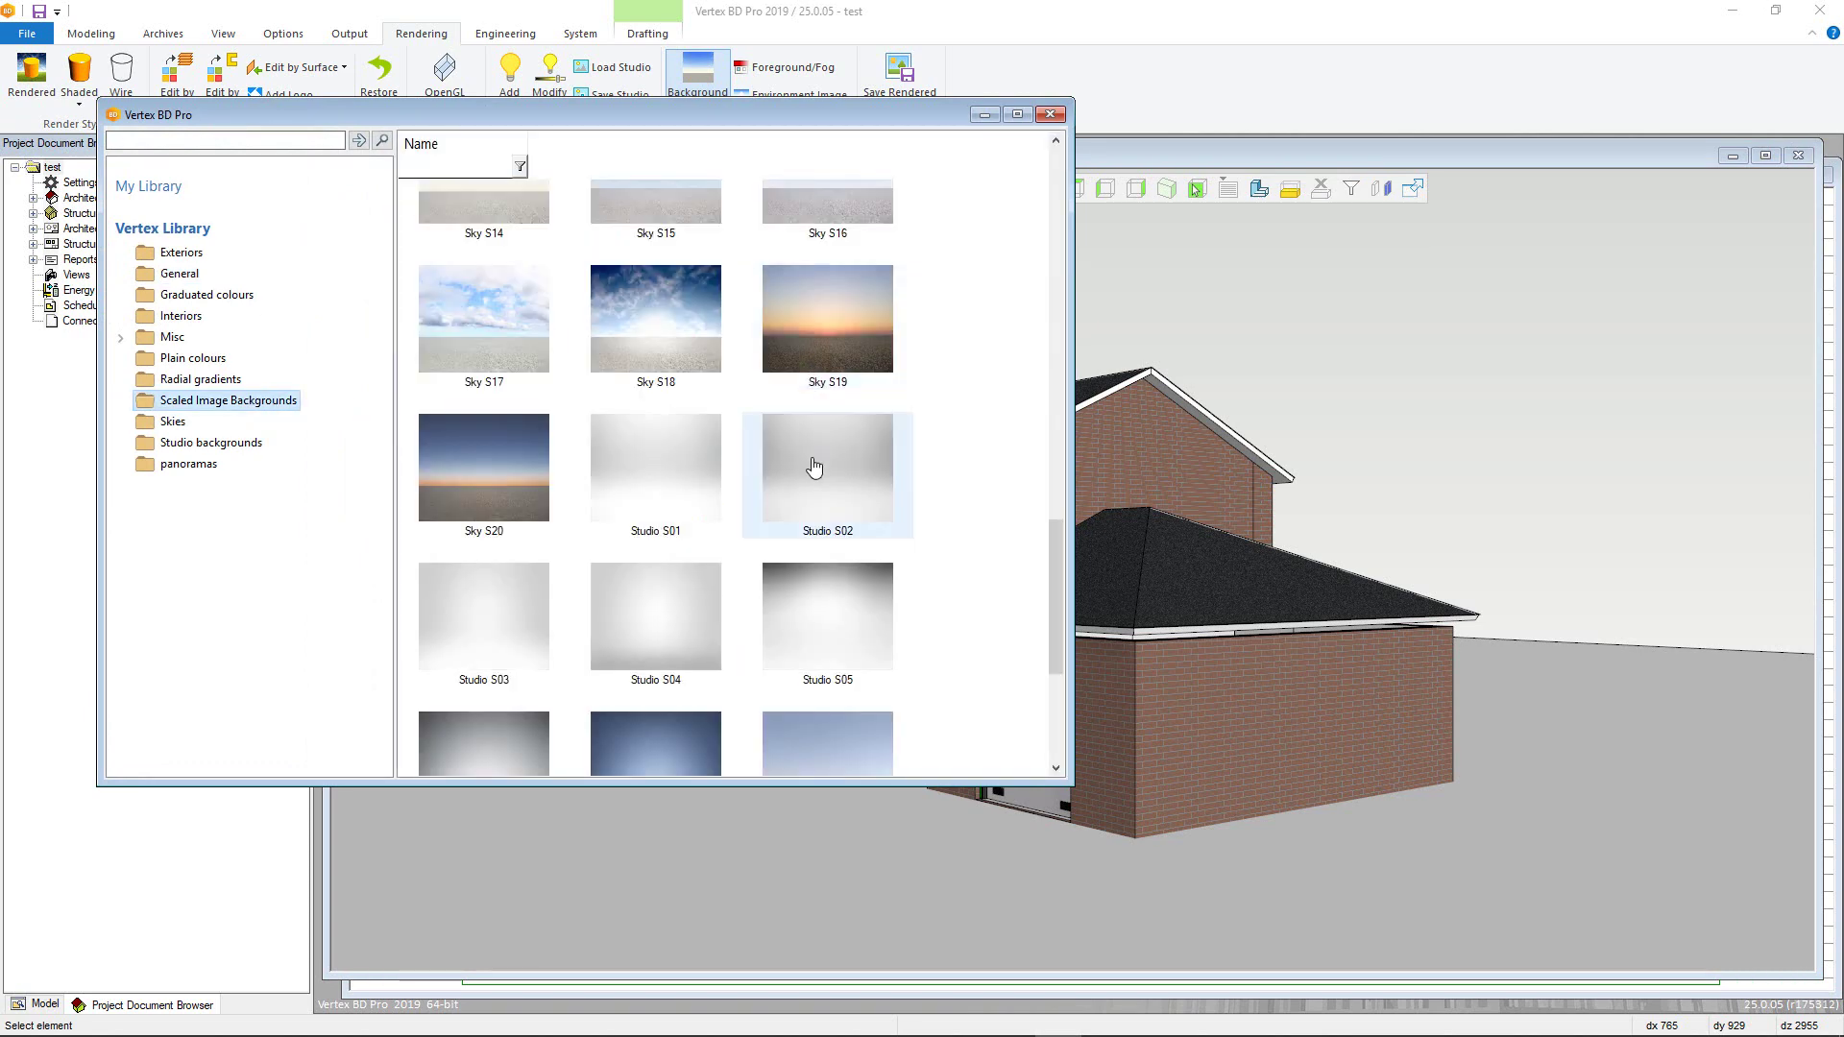
double_click(814, 468)
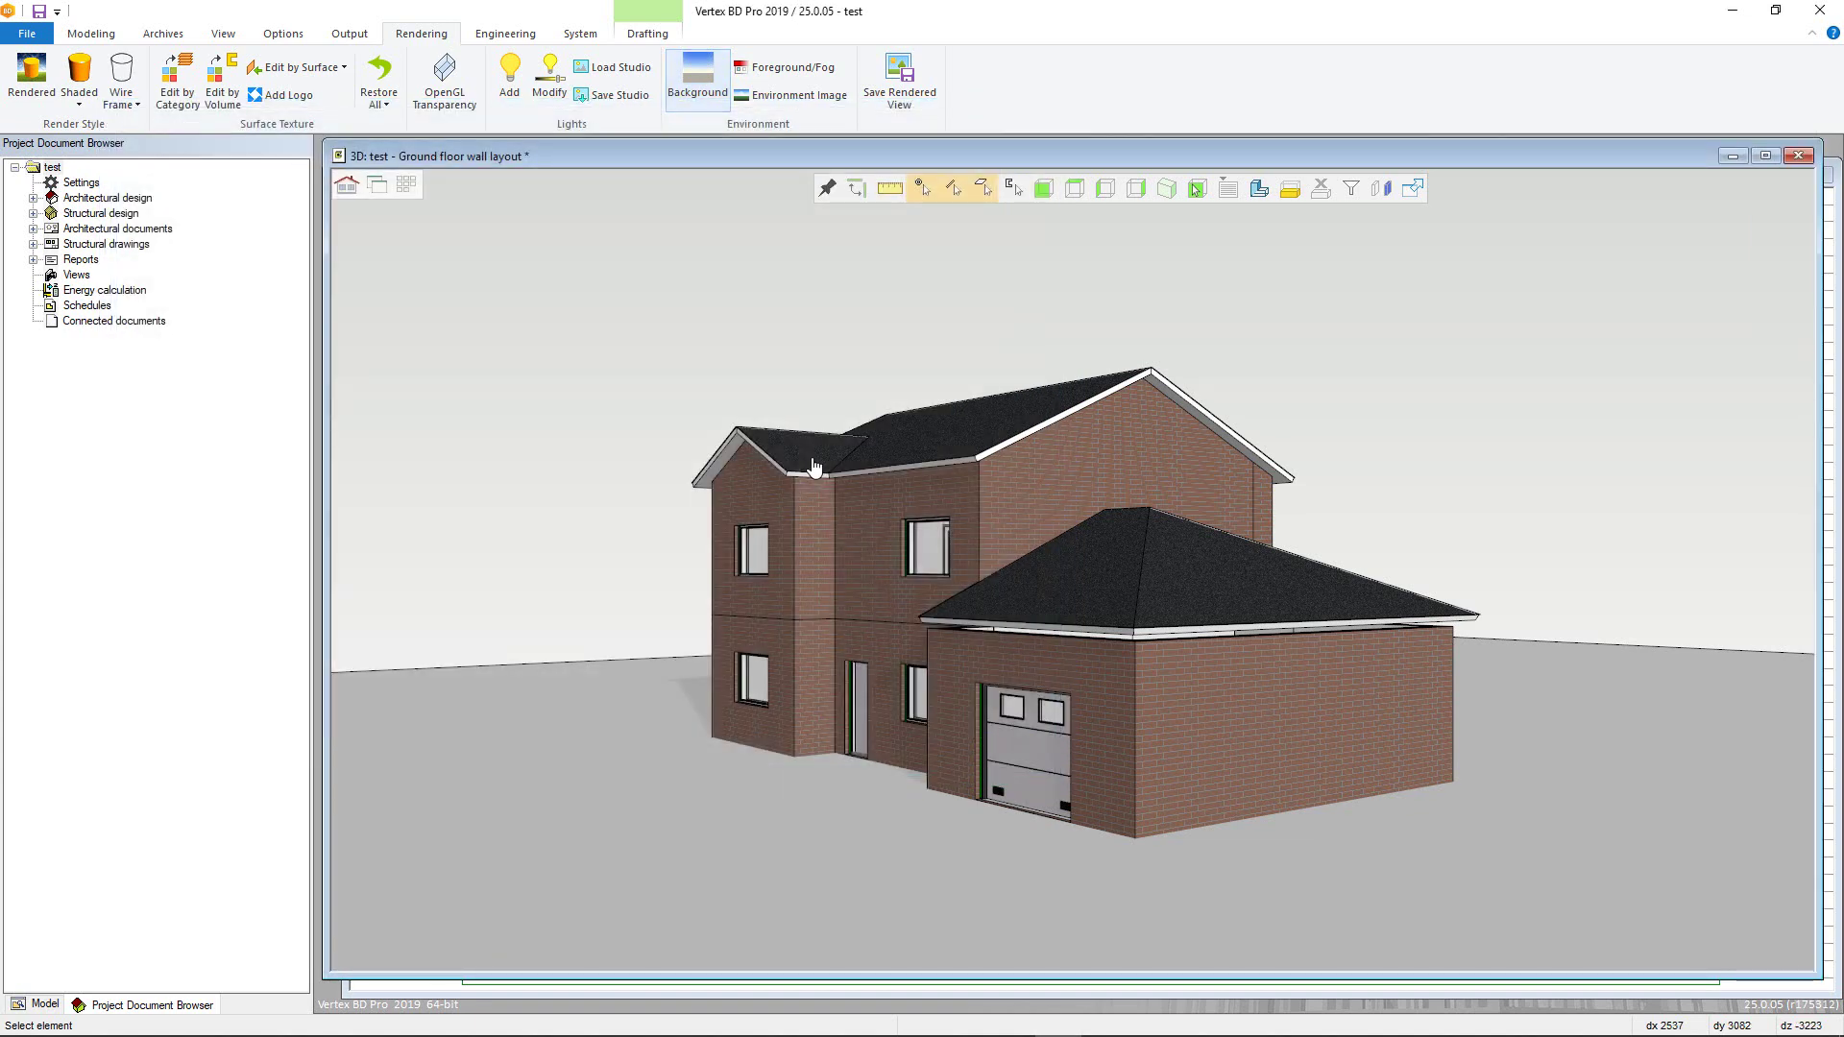
- Start saving a rendered view, turn off window-size scaling, and choose 1920 x 1080 resolution with Standard quality
left_click(903, 102)
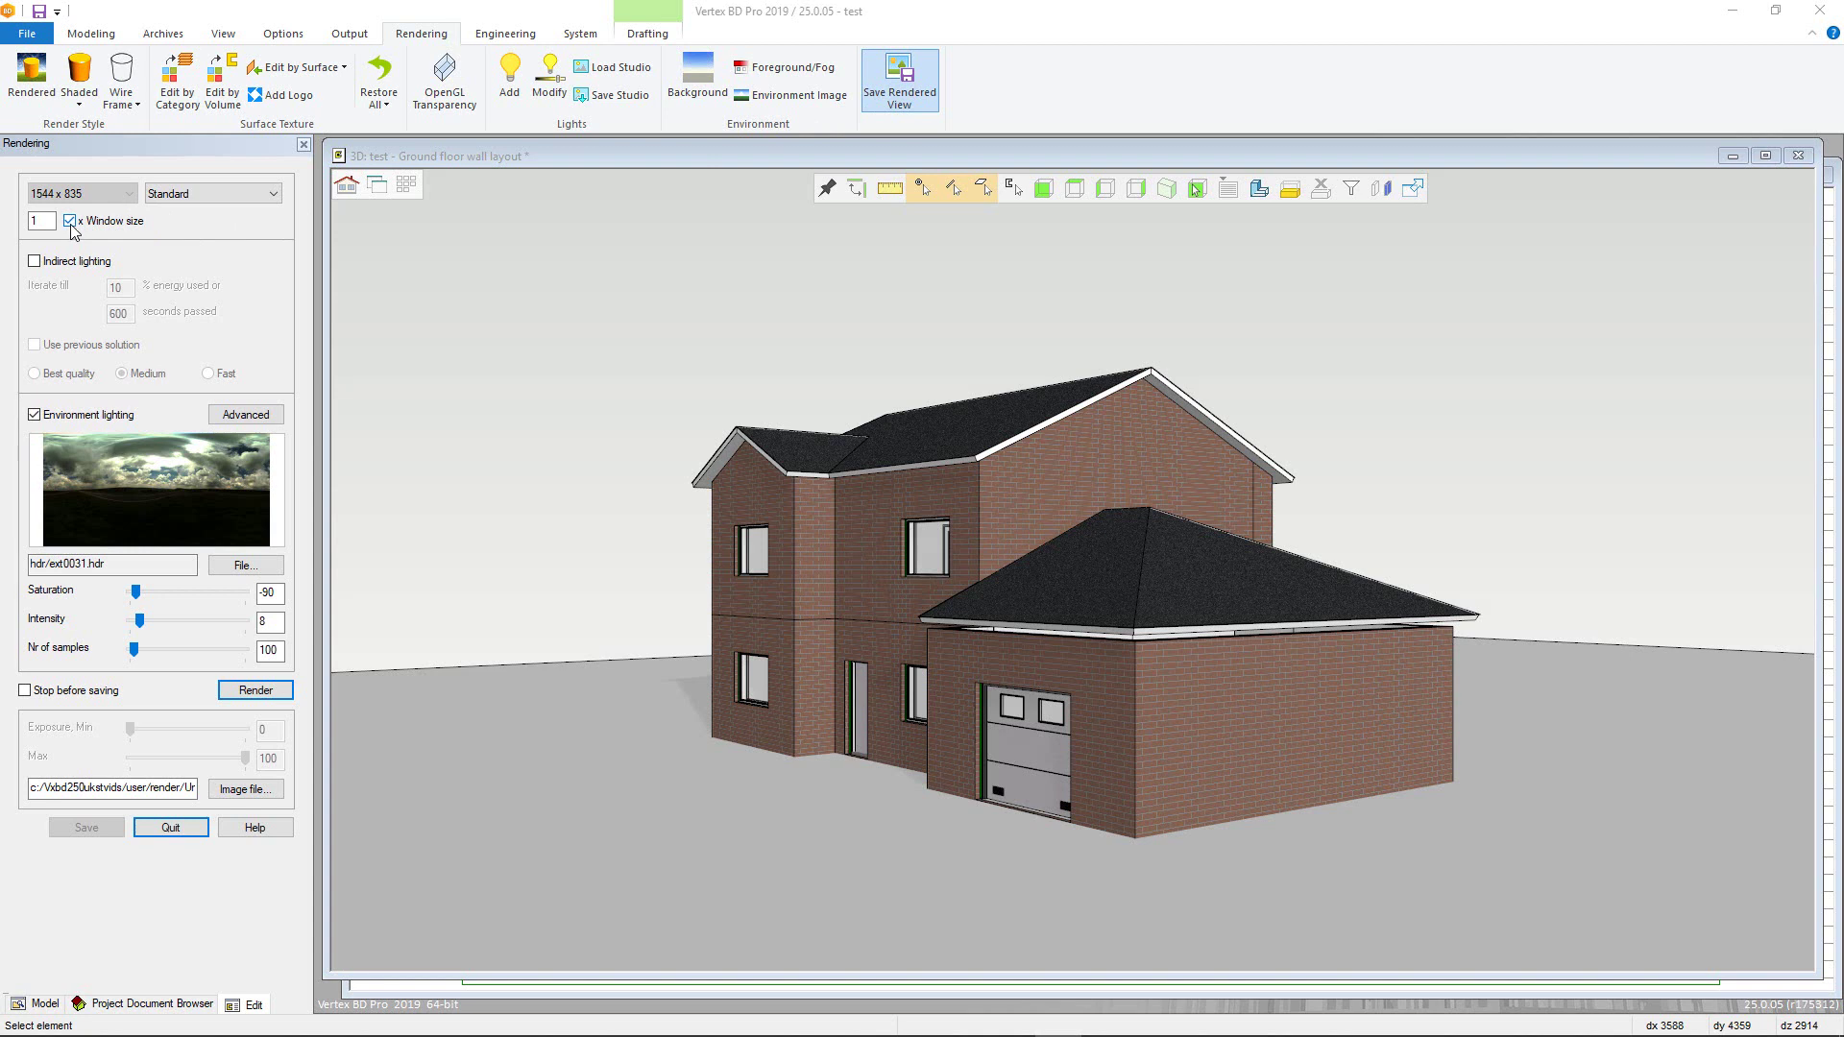
left_click(129, 193)
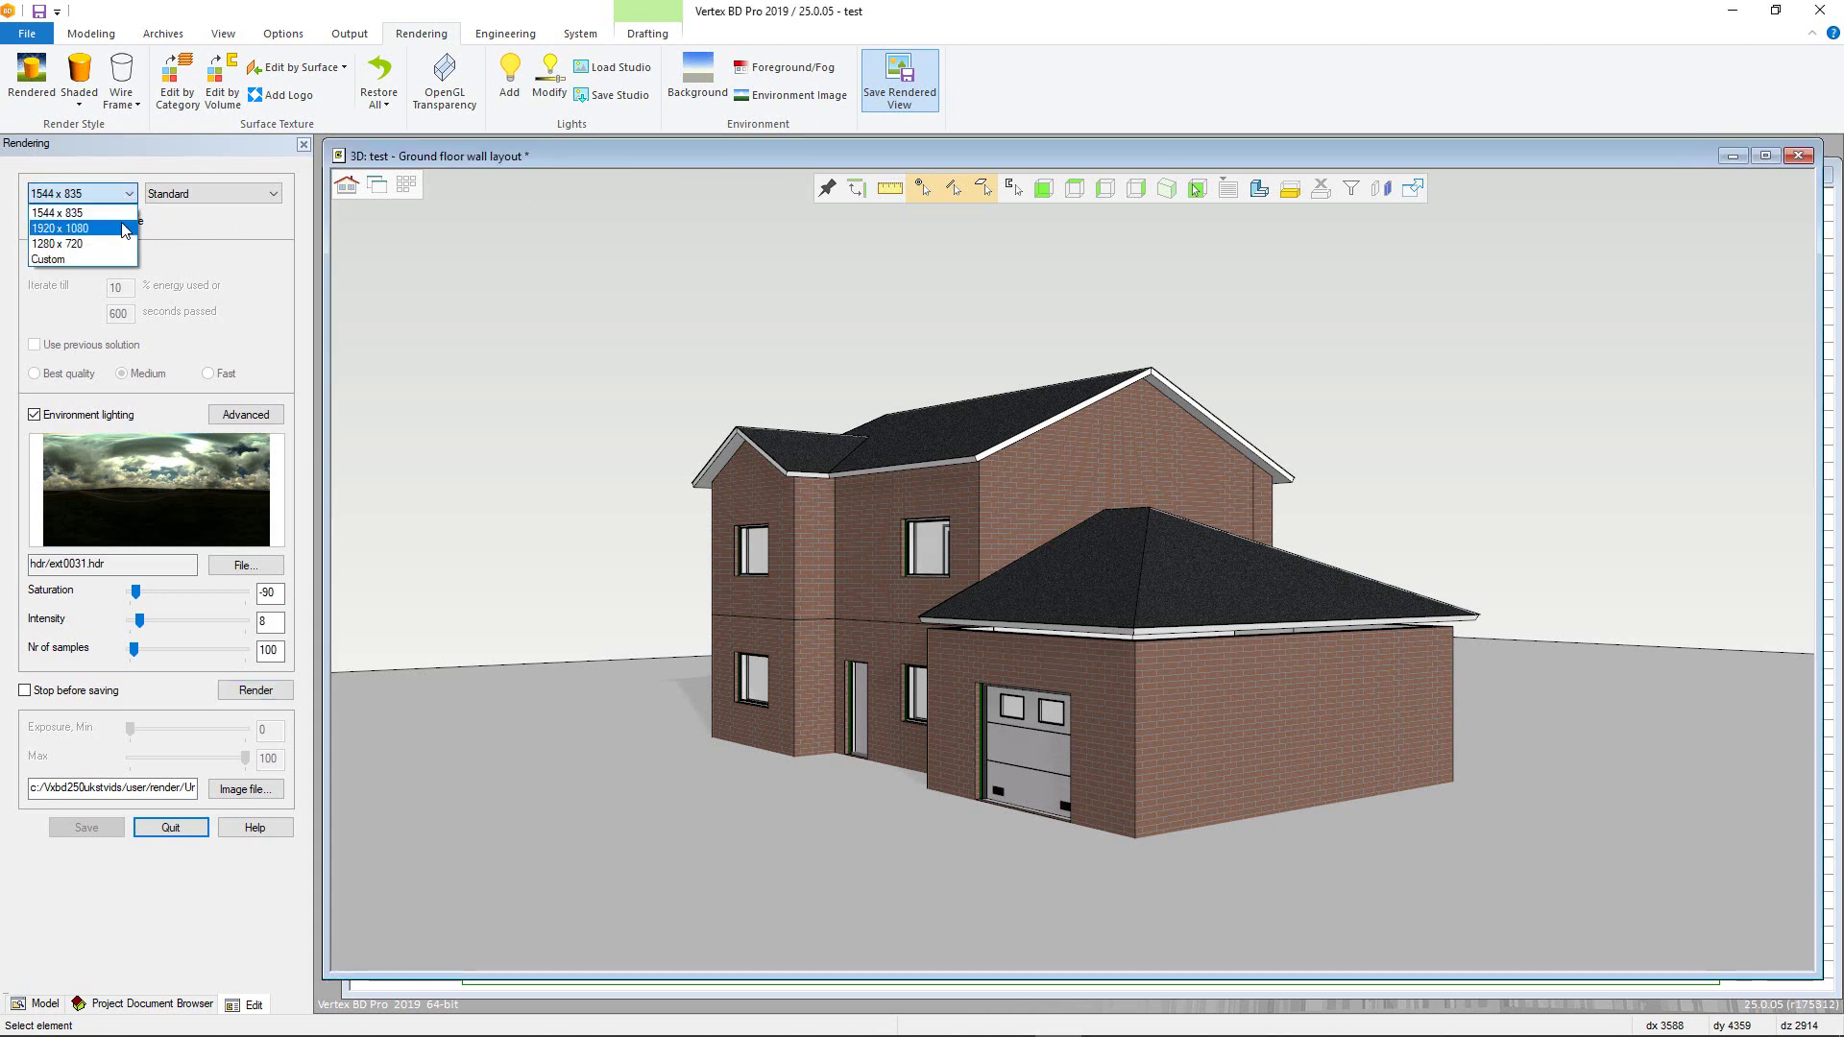
left_click(123, 229)
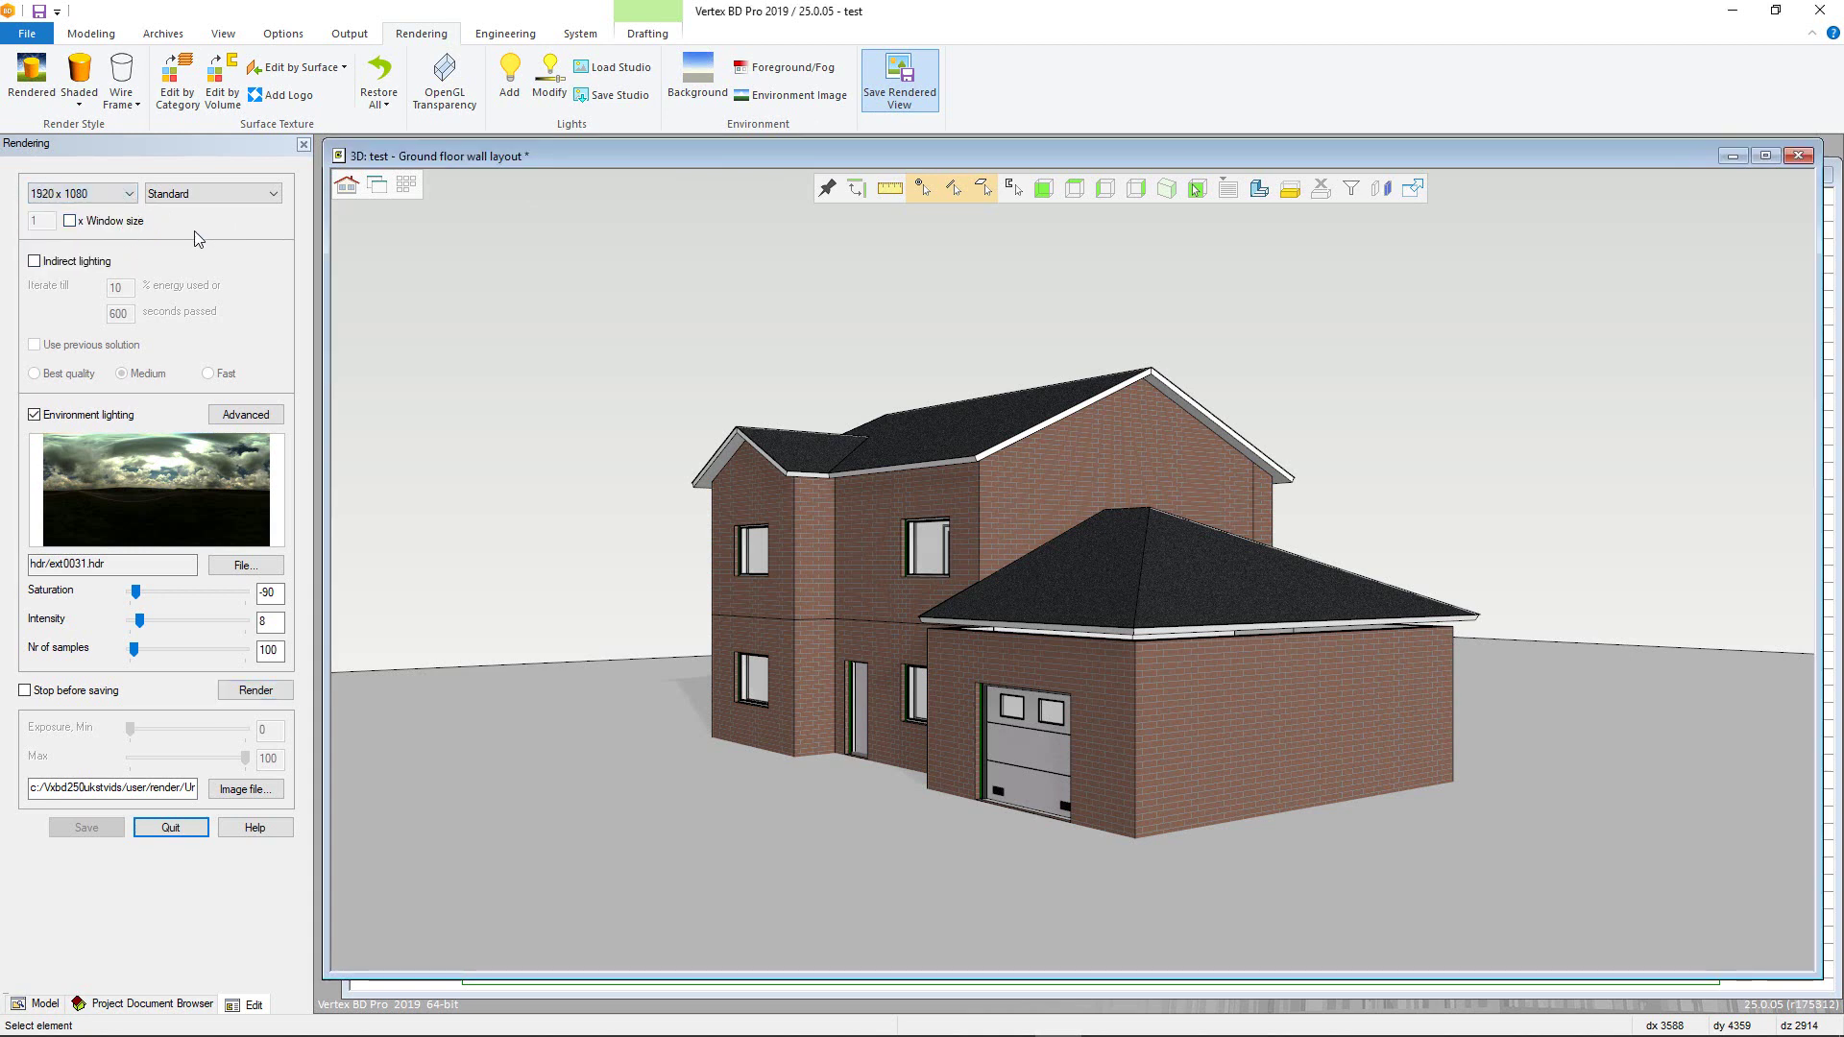
left_click(224, 200)
left_click(225, 200)
- Set the output image file to Untitled.png as a PNG in the render folder and render the view
left_click_drag(67, 788, 203, 789)
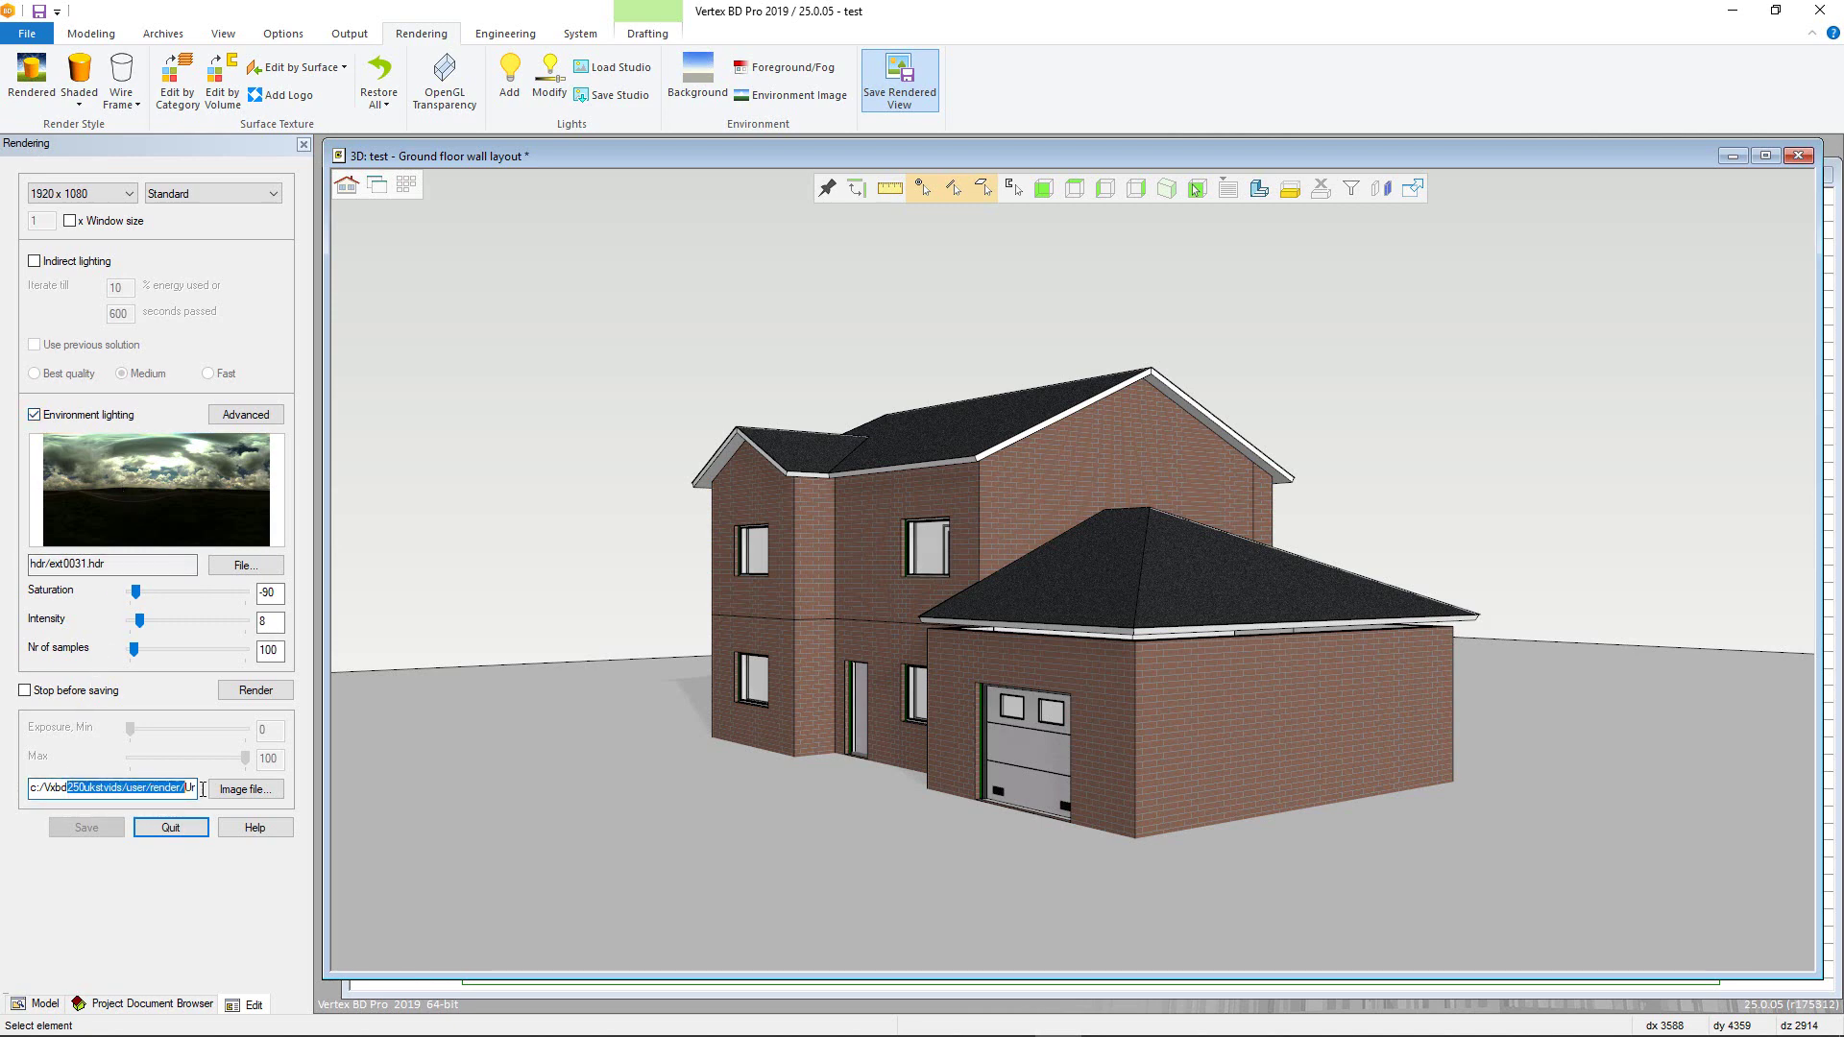
left_click(248, 790)
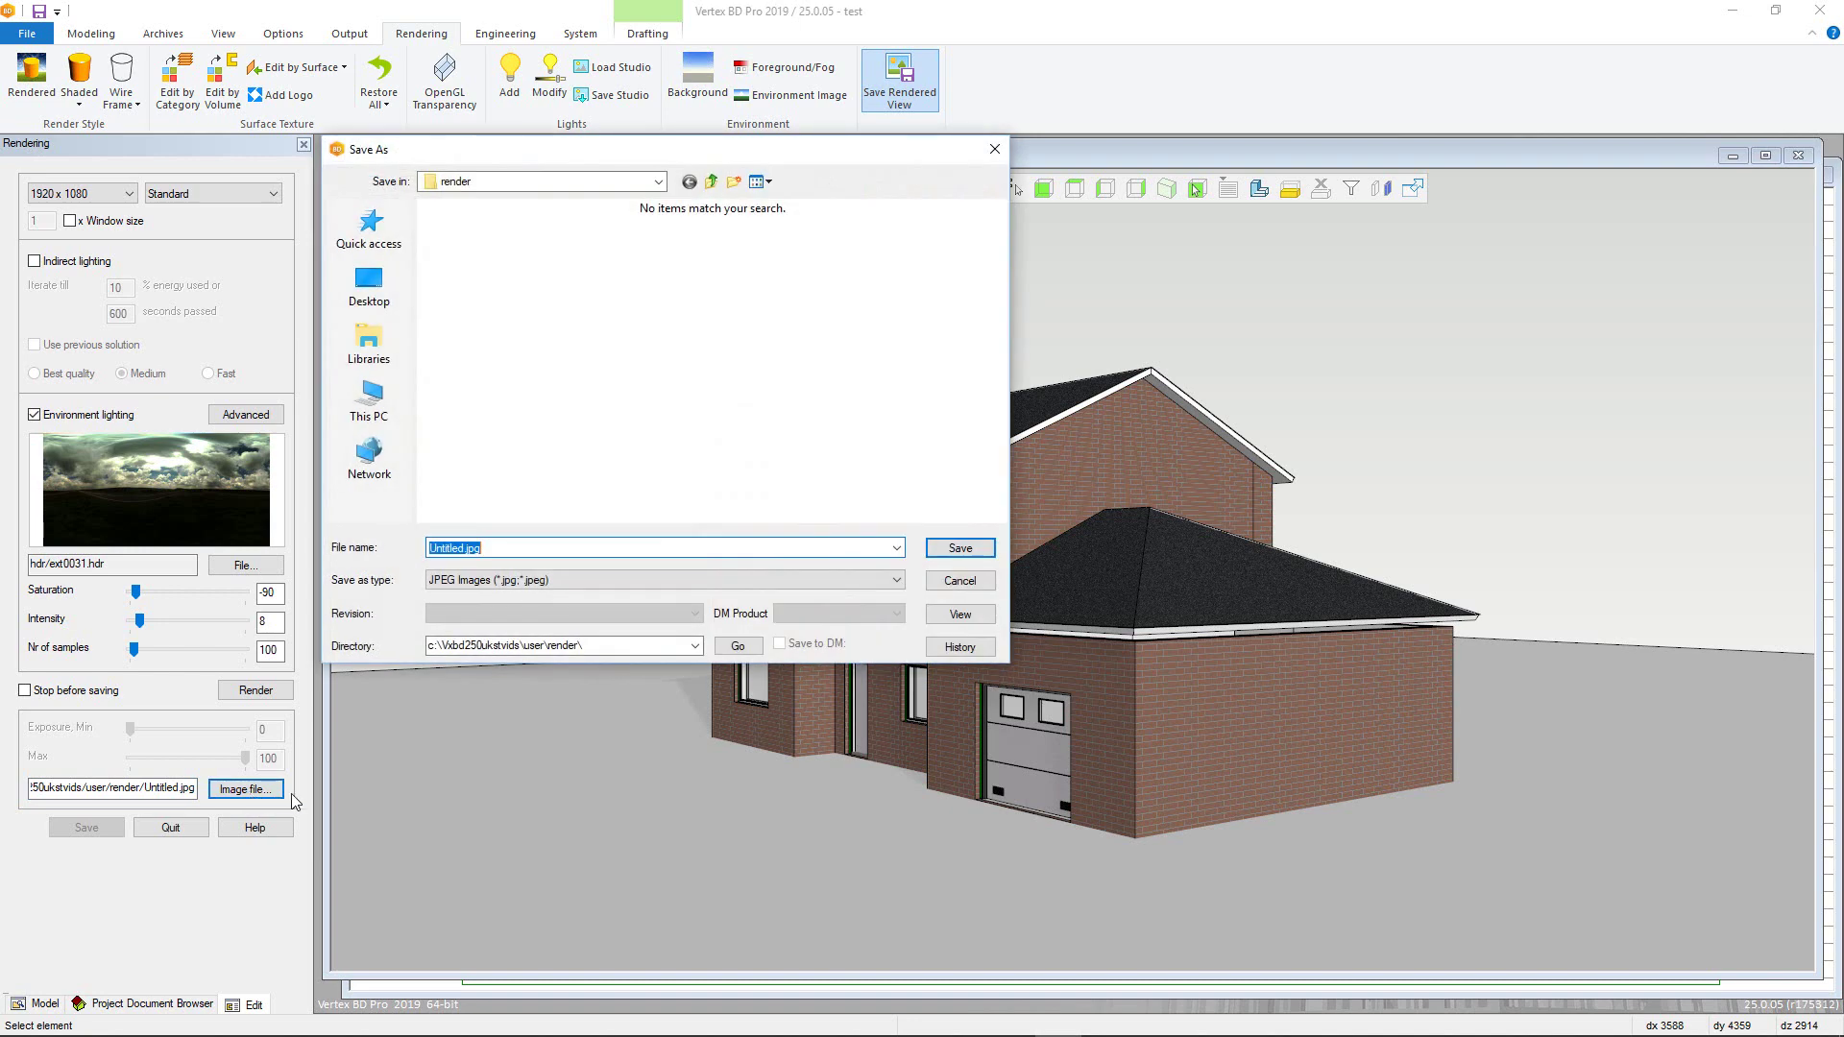
left_click(896, 580)
left_click(499, 626)
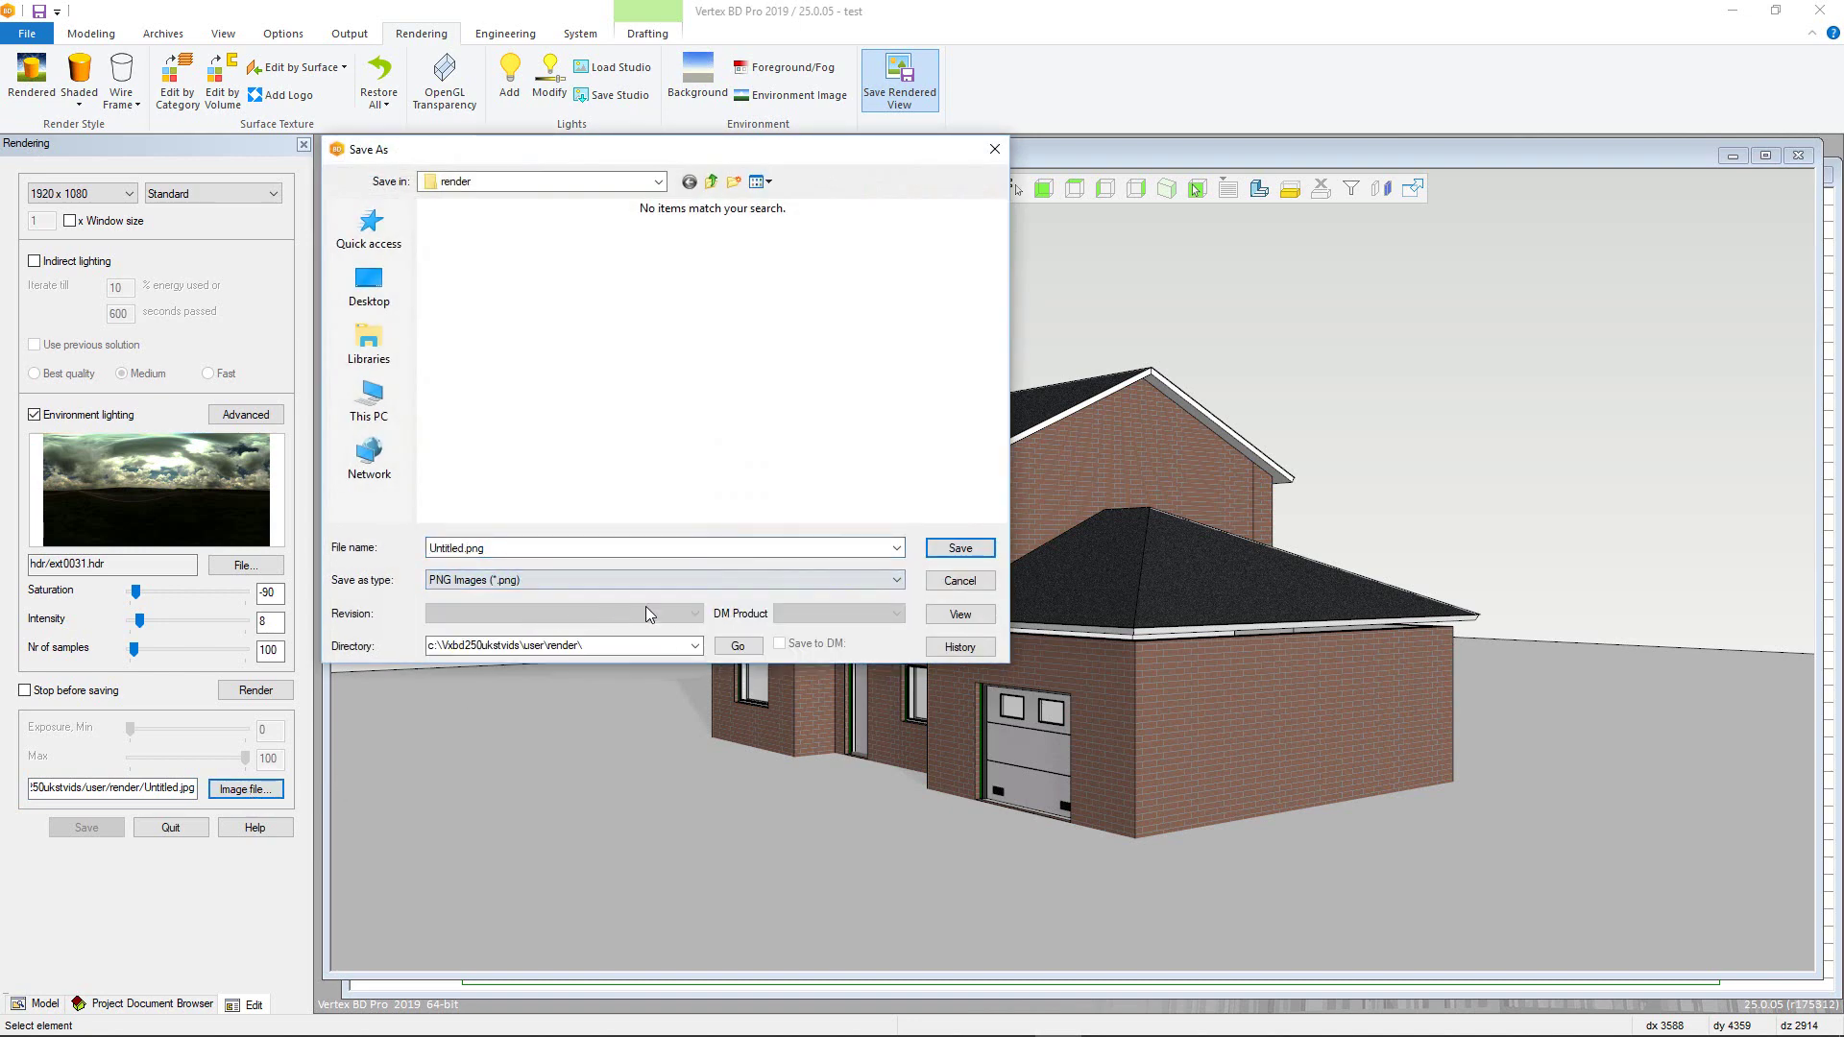
left_click(958, 549)
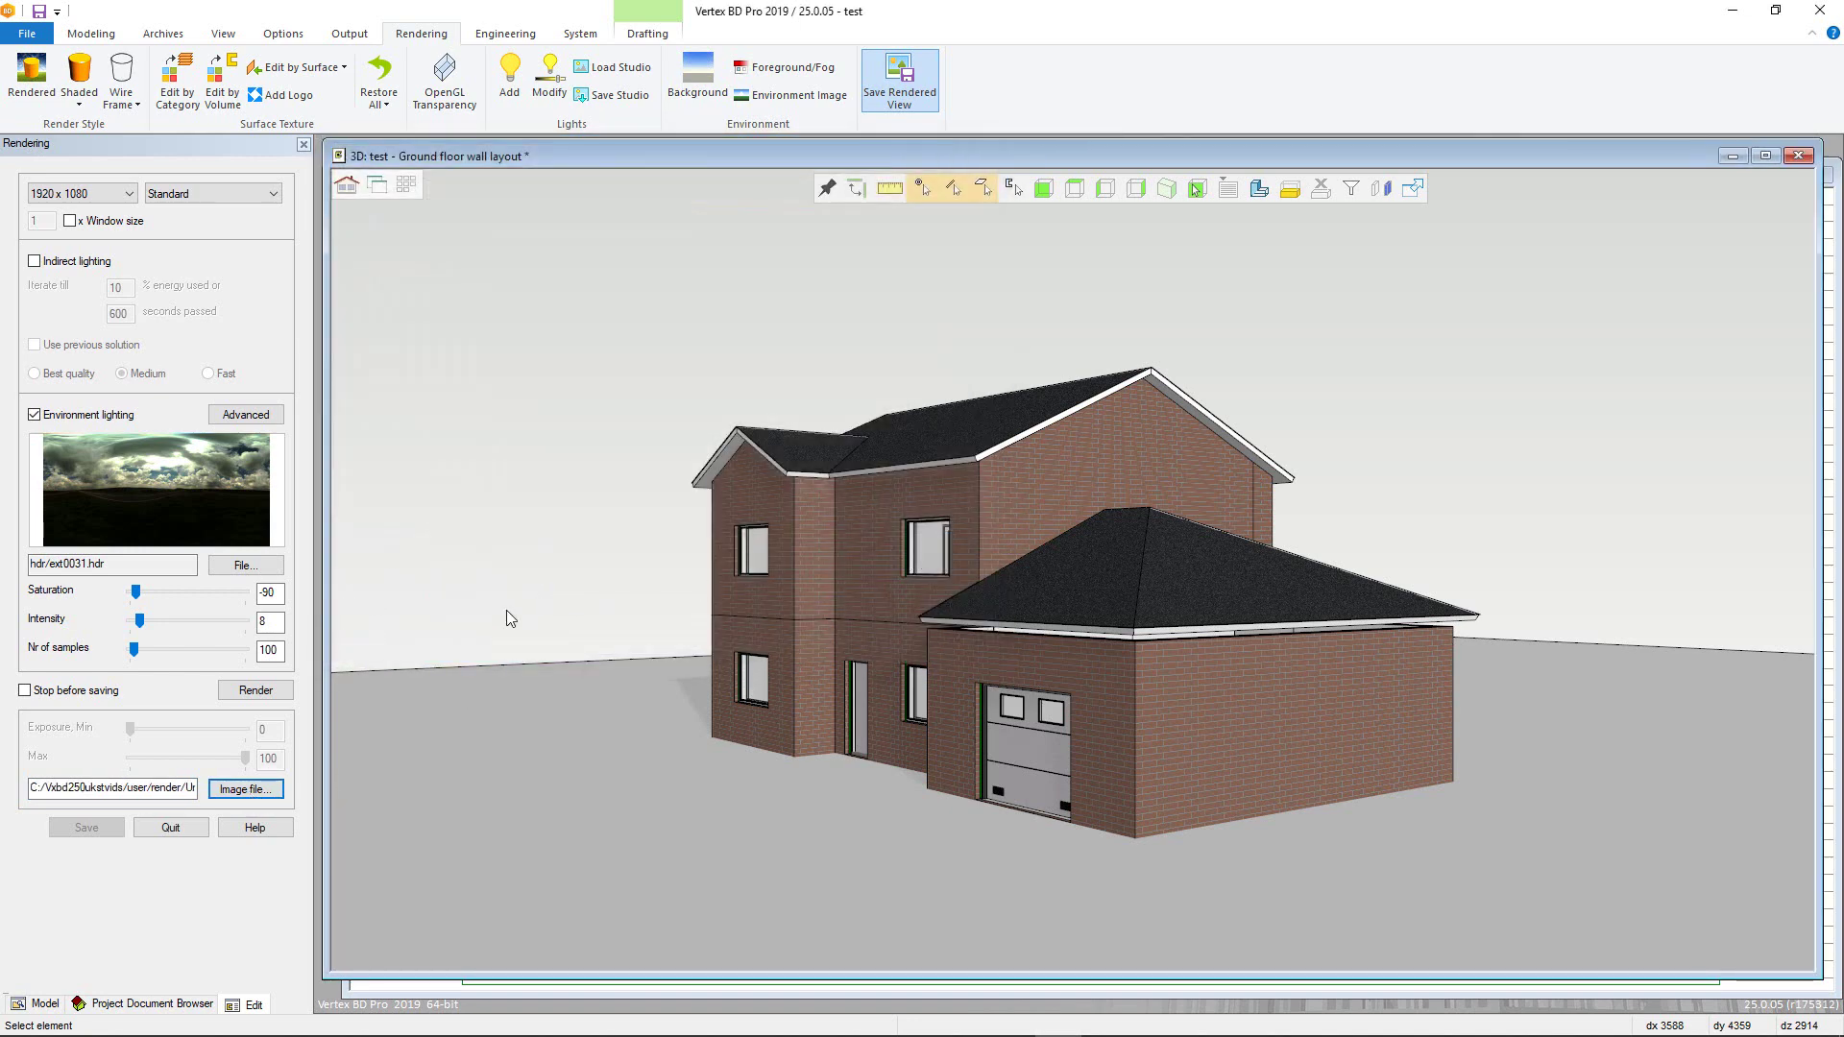
left_click(267, 695)
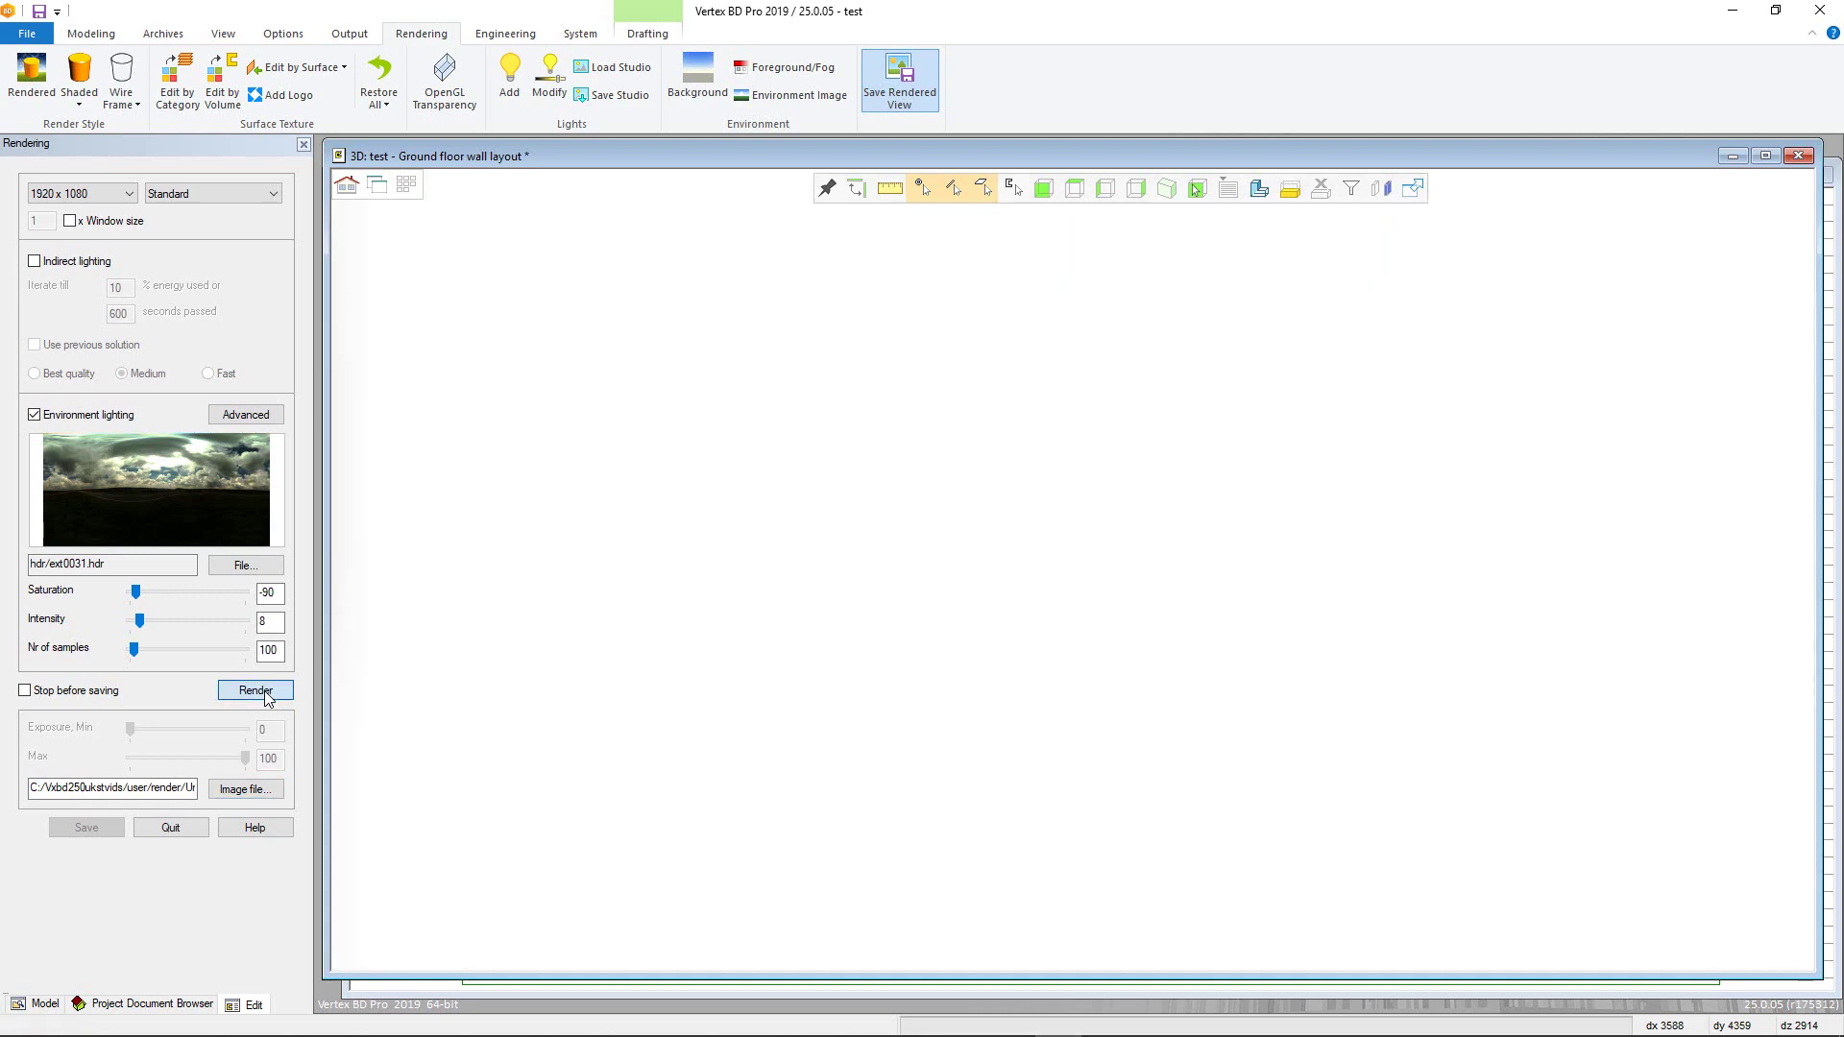